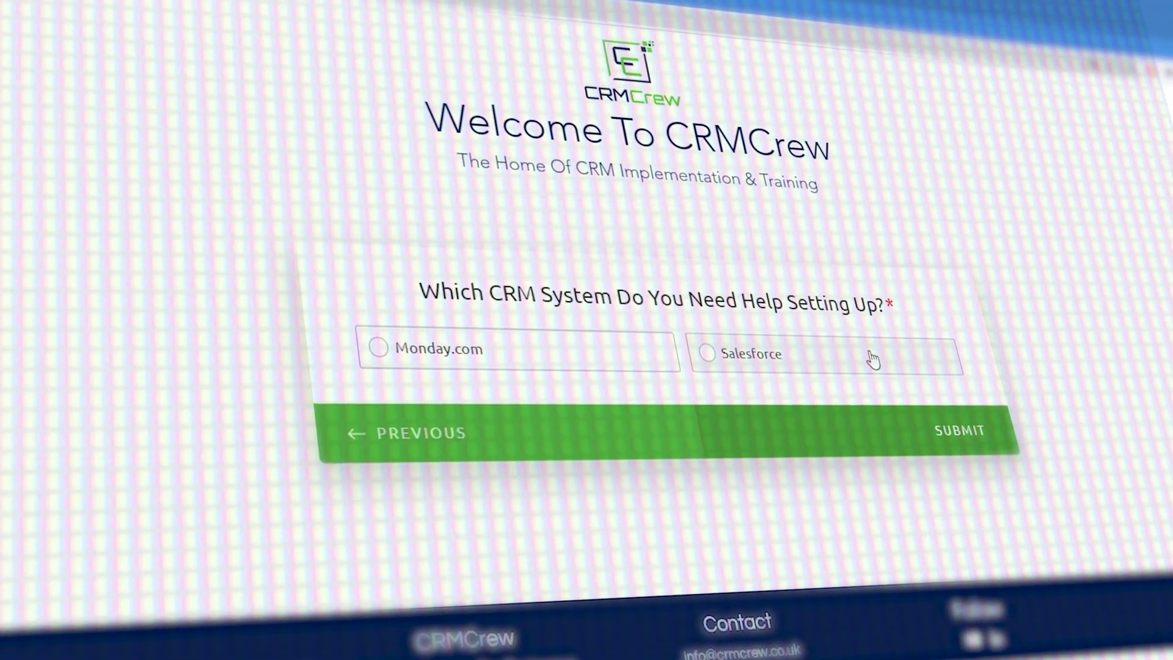
Choose Salesforce on the CRMCrew form to reach the Sales app home page
click(971, 364)
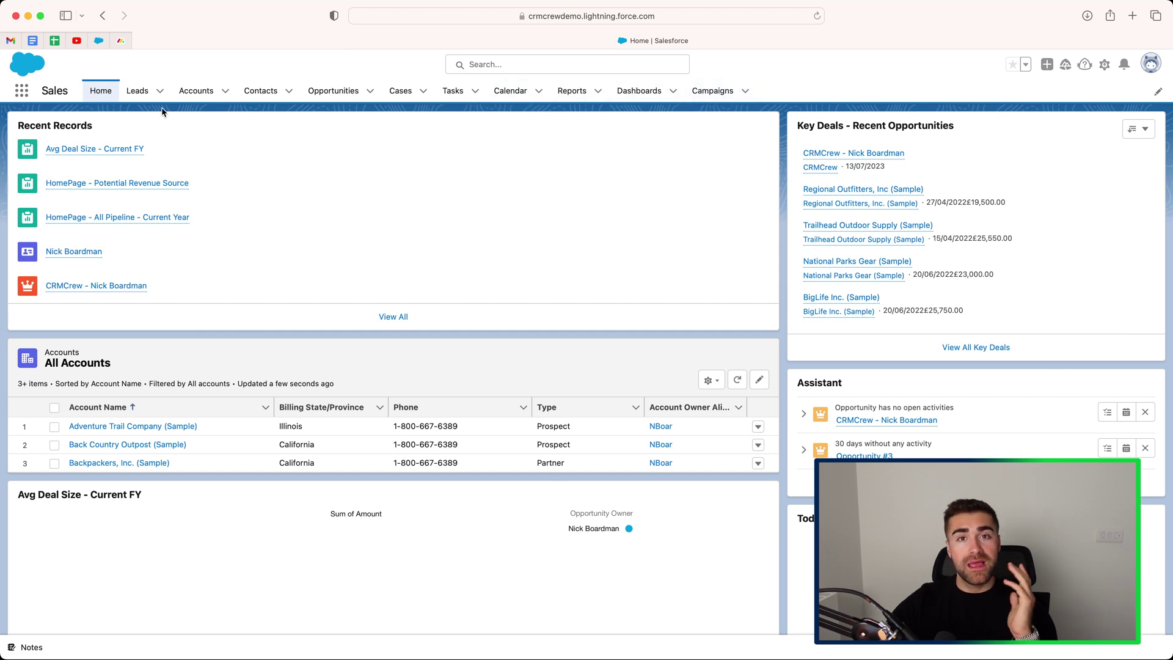
Find Campaigns through the App Launcher search 'campa' and show its list
click(21, 91)
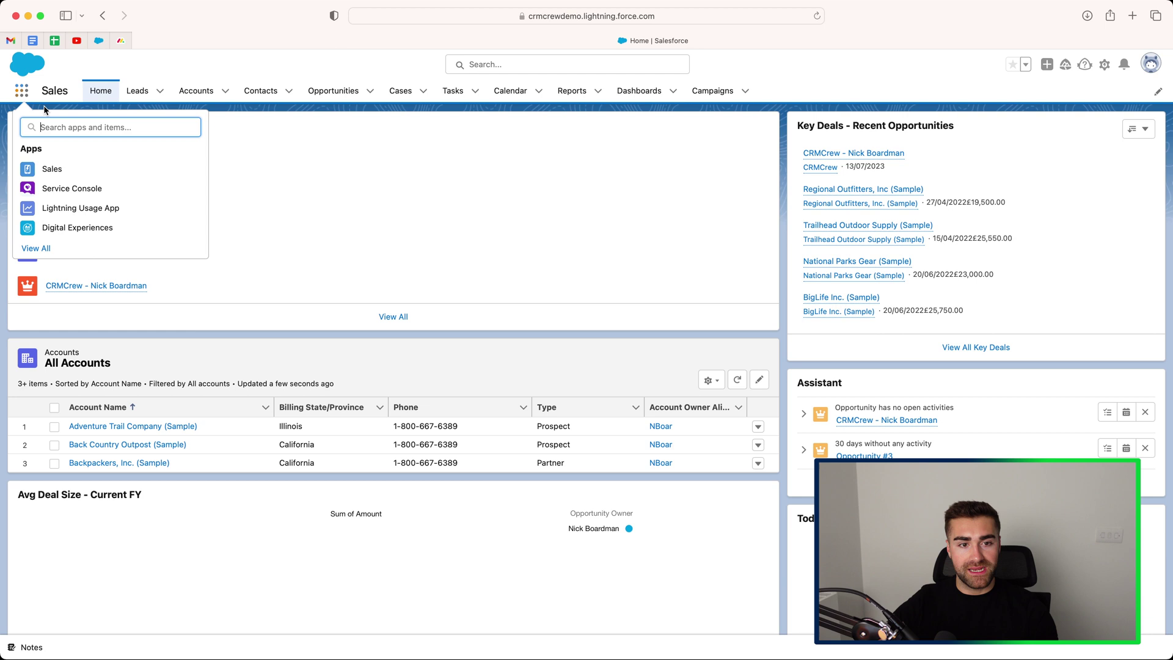
text(campa)
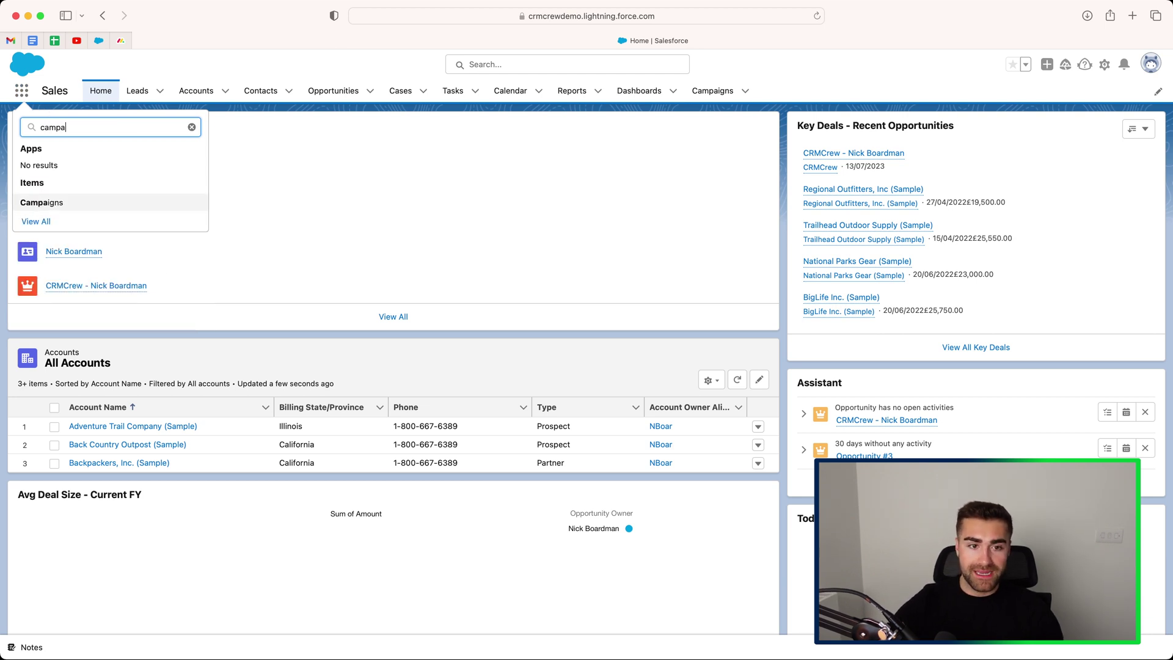
click(37, 205)
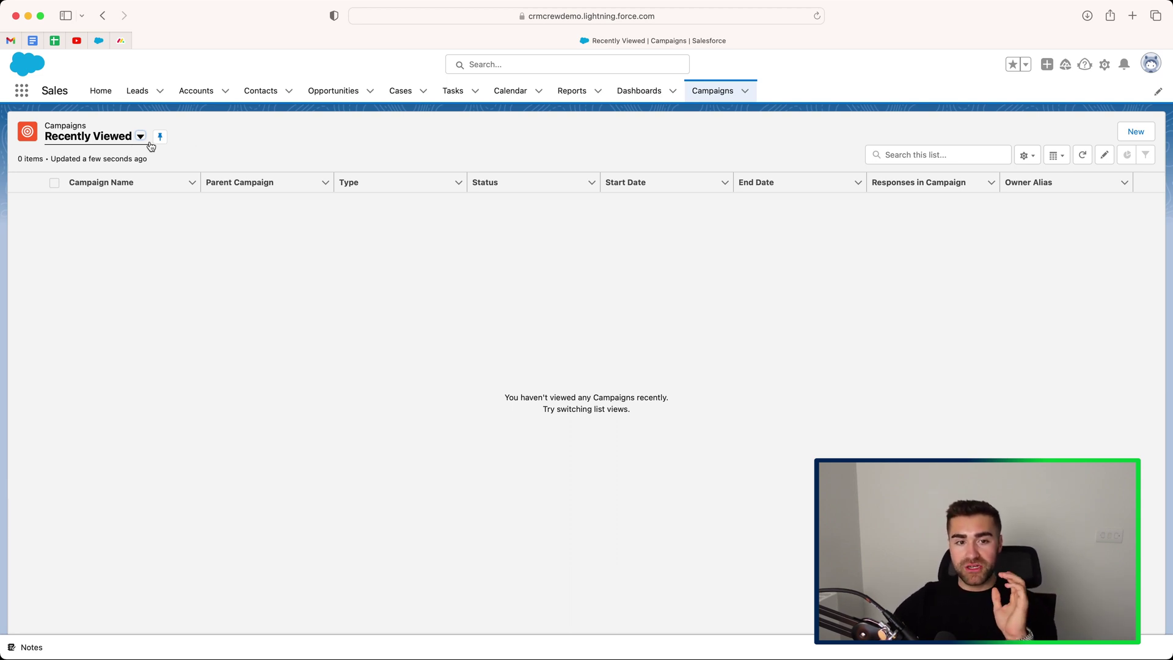
Switch the Campaigns list to All Active Campaigns and pin it as default
click(140, 136)
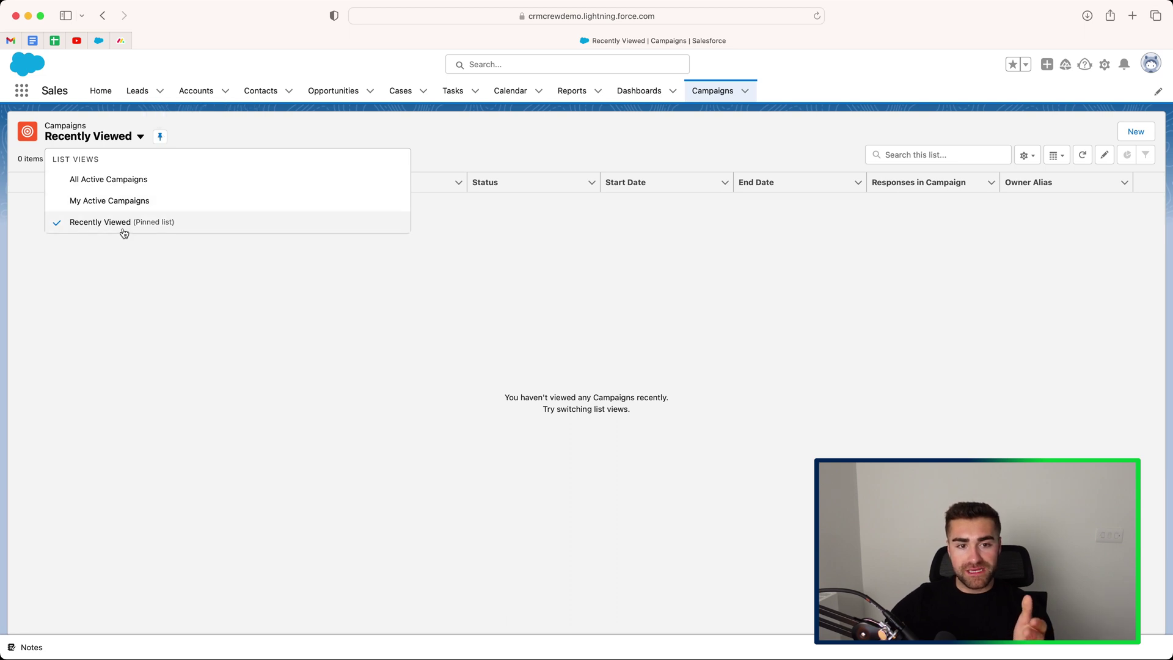
click(114, 181)
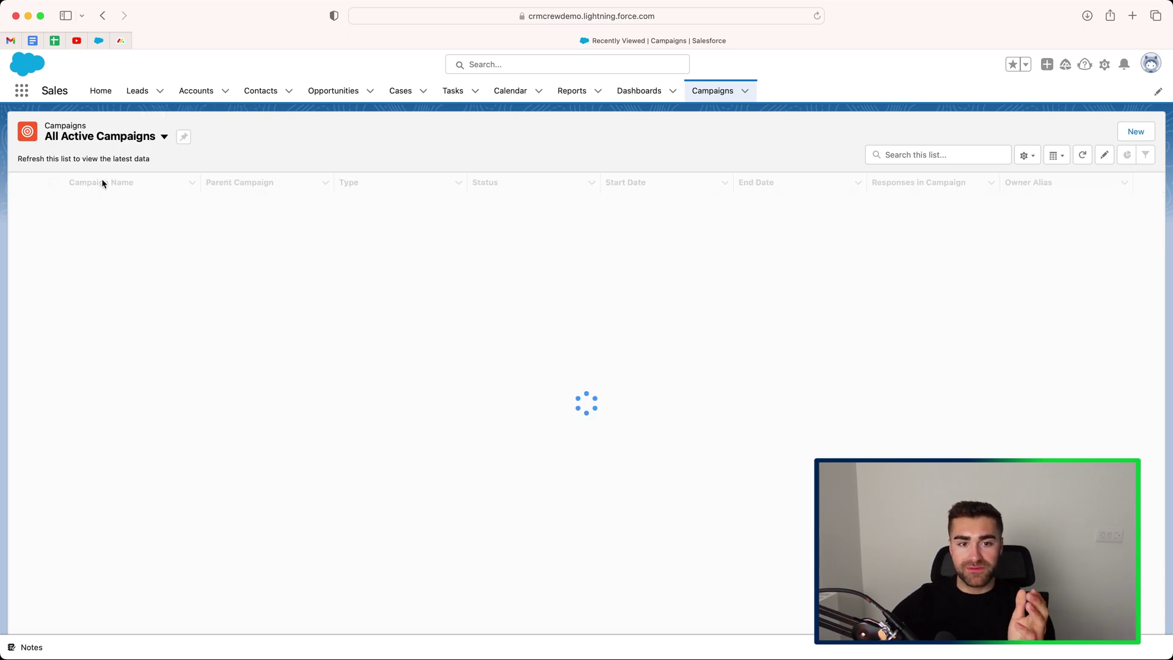
click(184, 138)
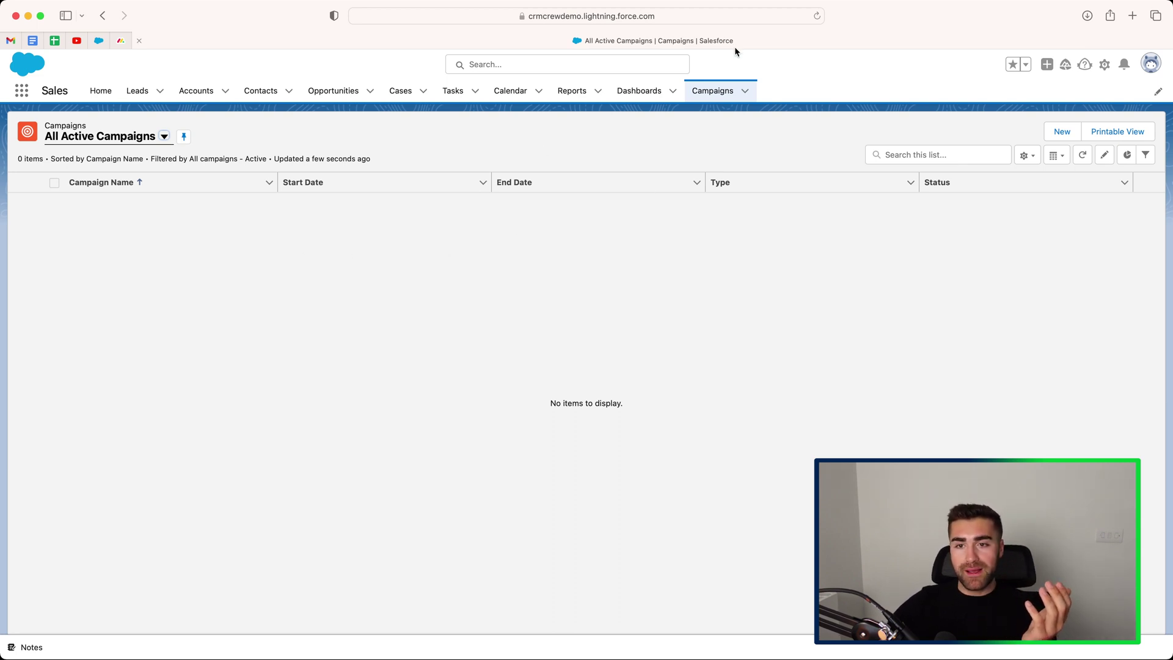
Start a new campaign with status Planned, named 'Example Campaign'
click(1062, 132)
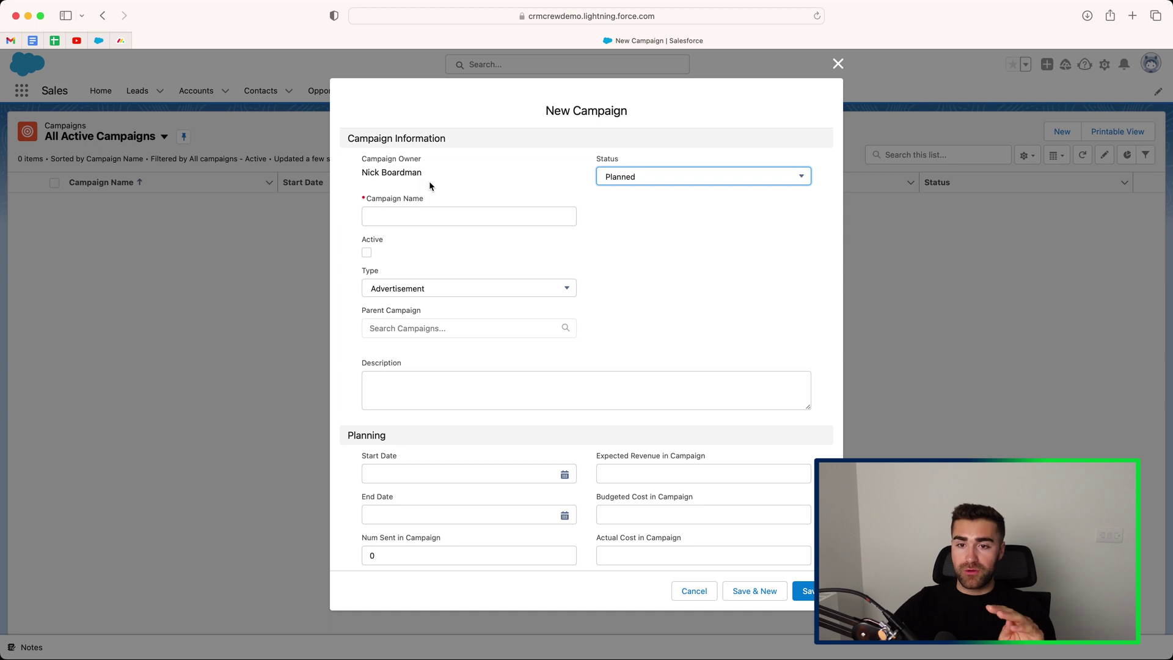
click(652, 182)
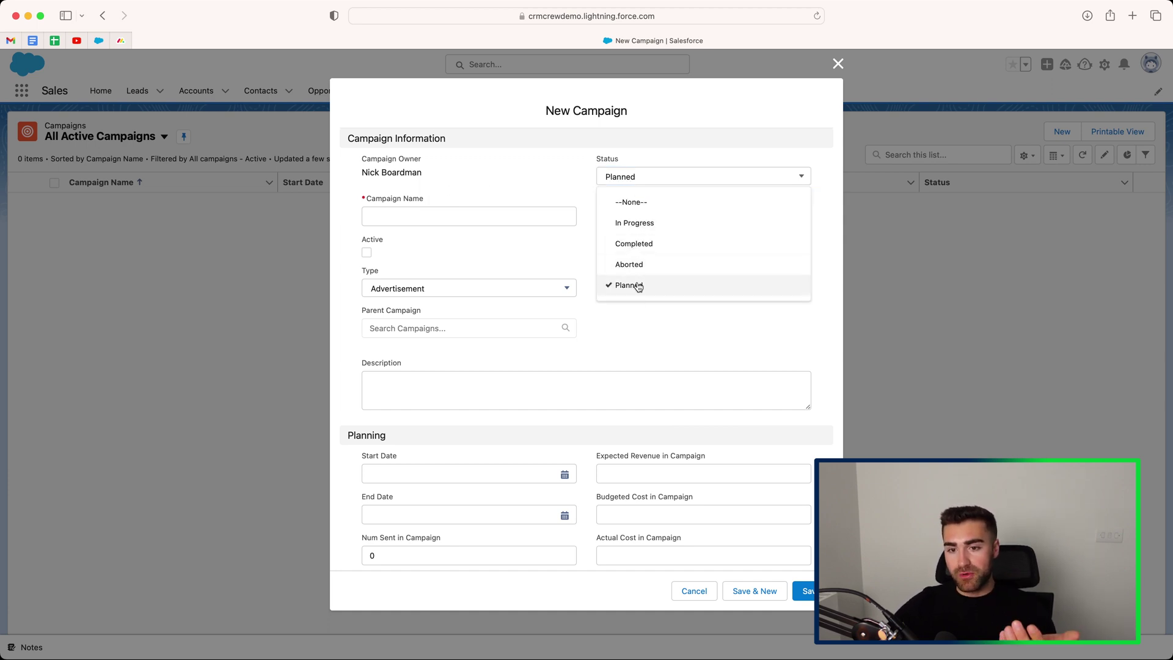
click(643, 335)
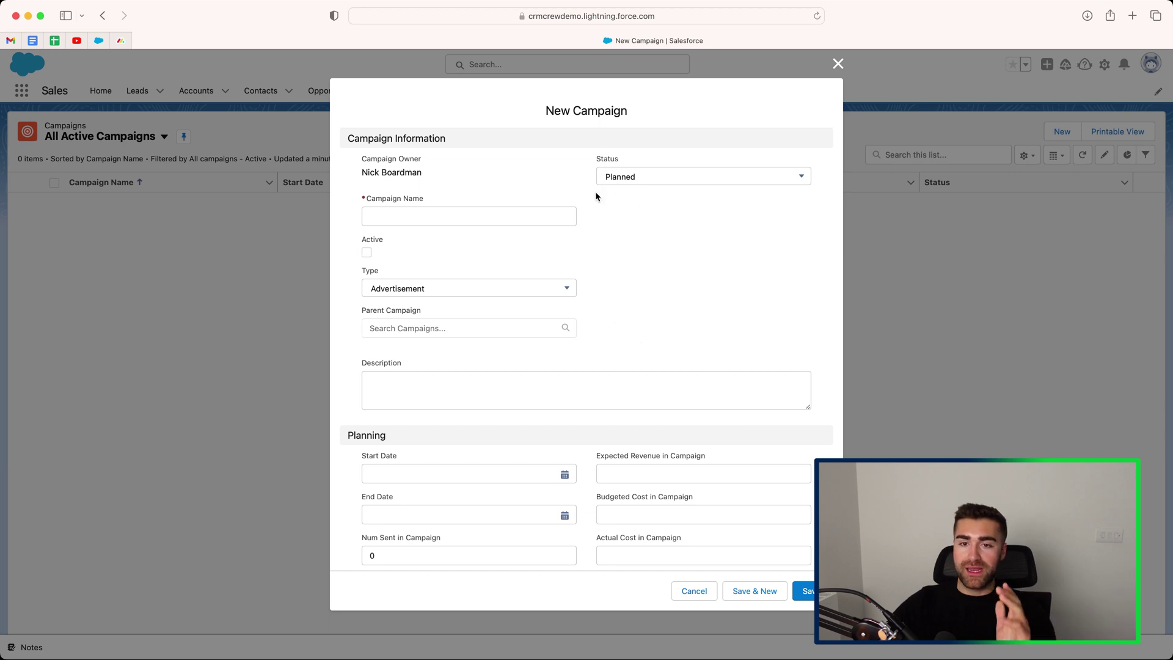
click(482, 215)
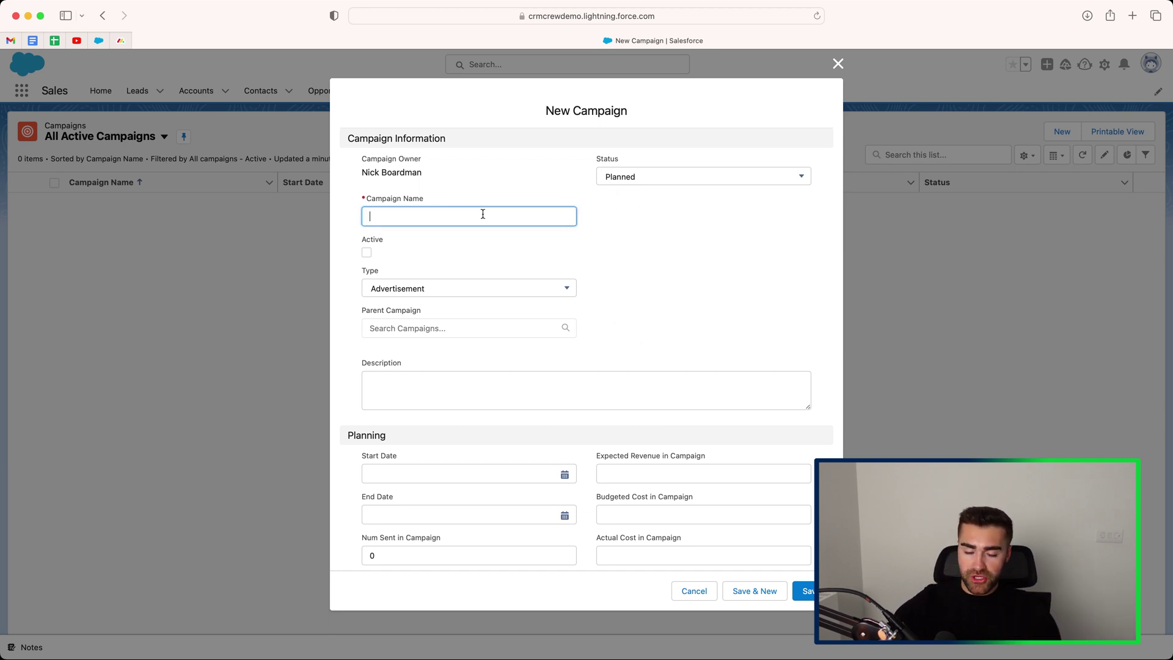
text(Exampl)
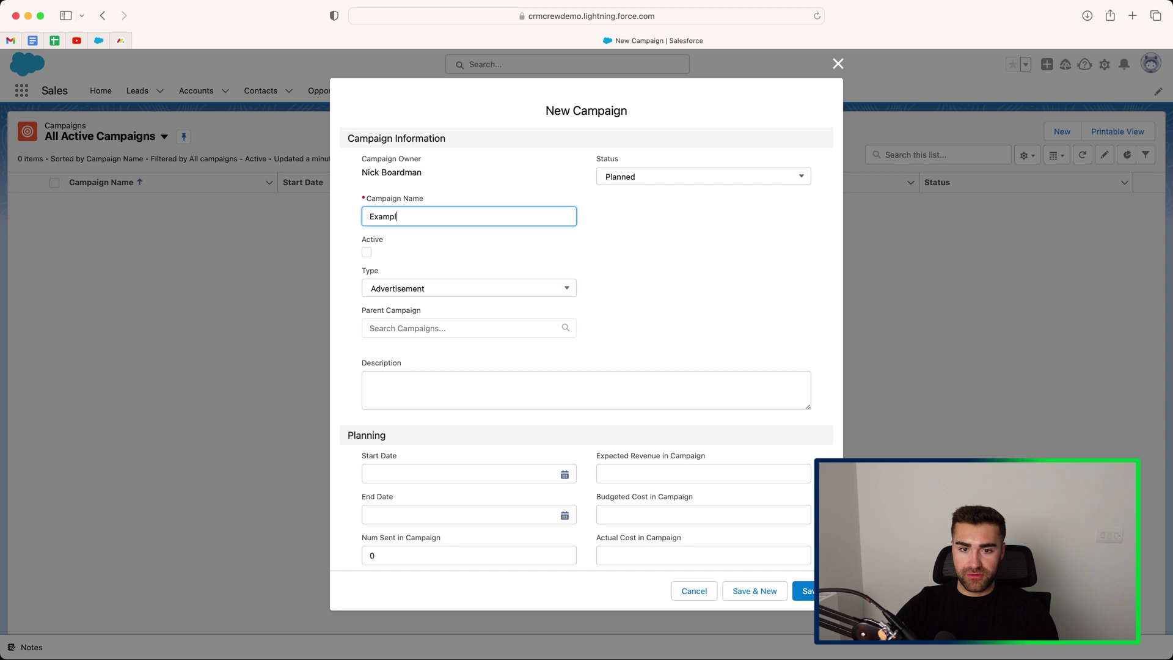
text(e Campaign)
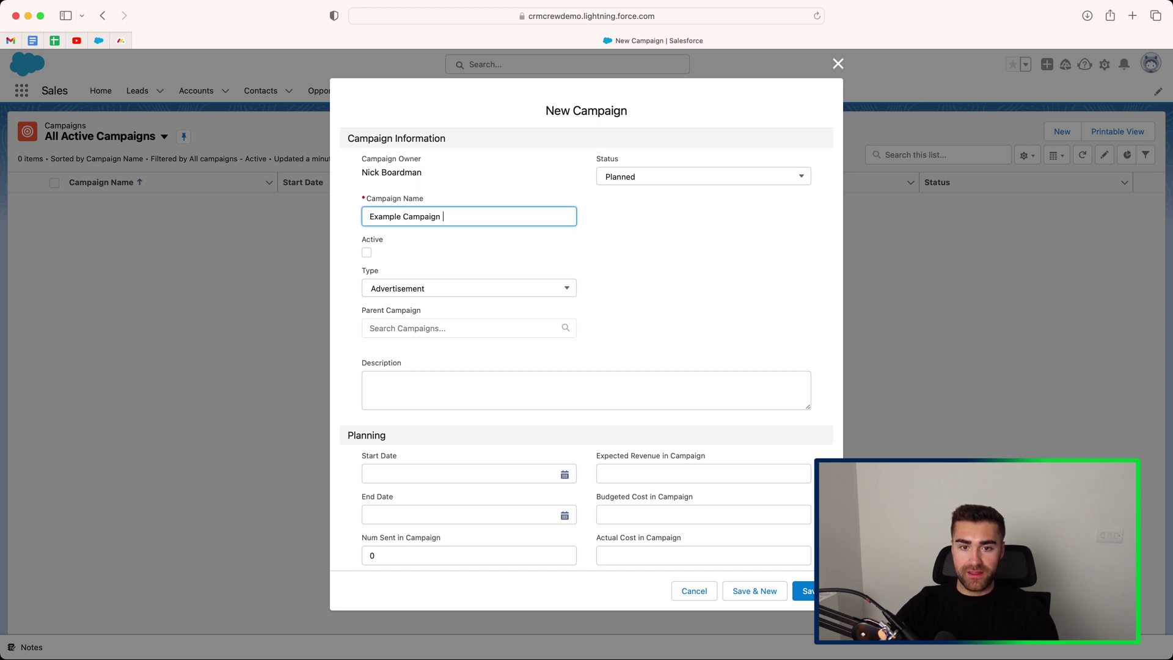
click(729, 237)
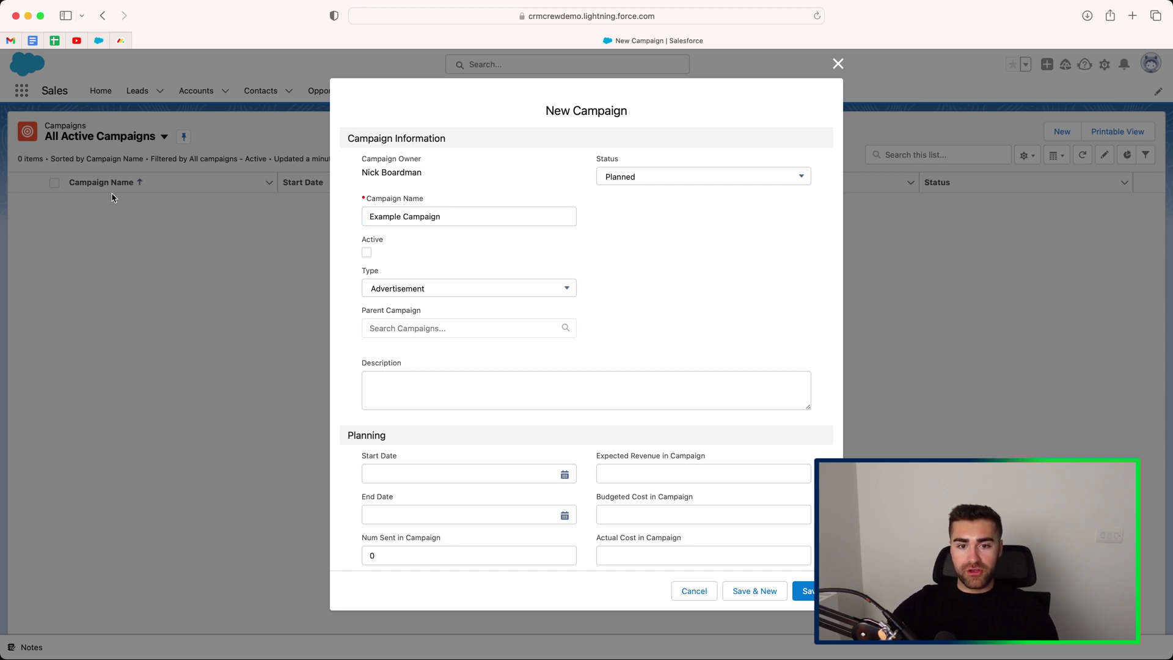
Keep the new campaign's Type as Advertisement
click(383, 288)
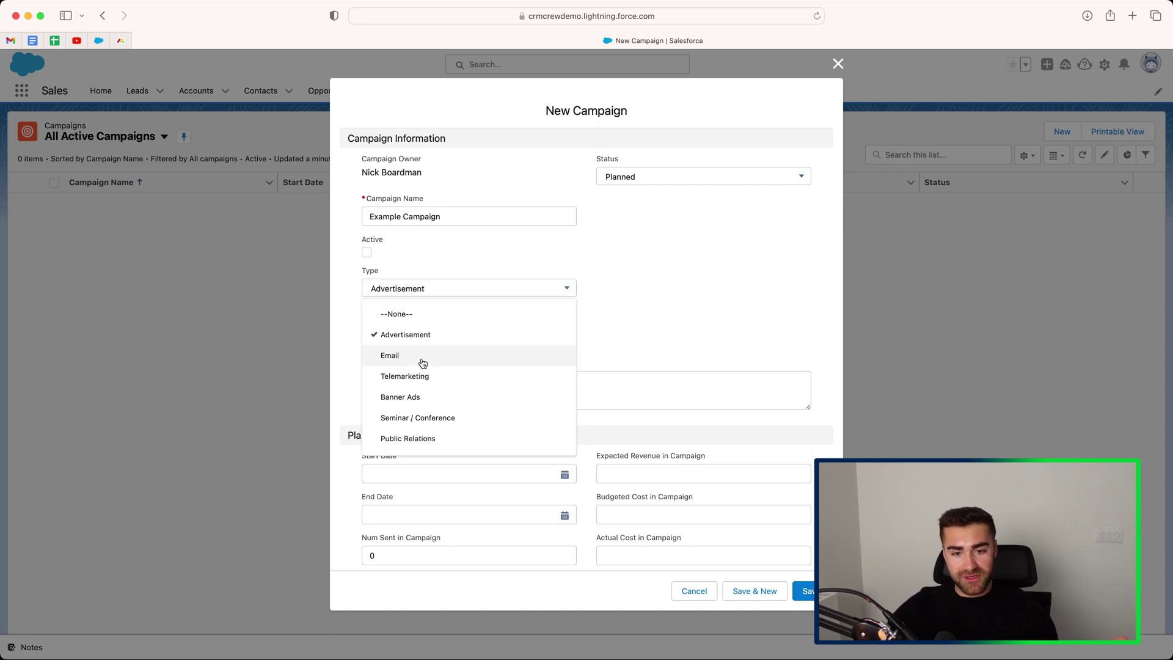
click(680, 298)
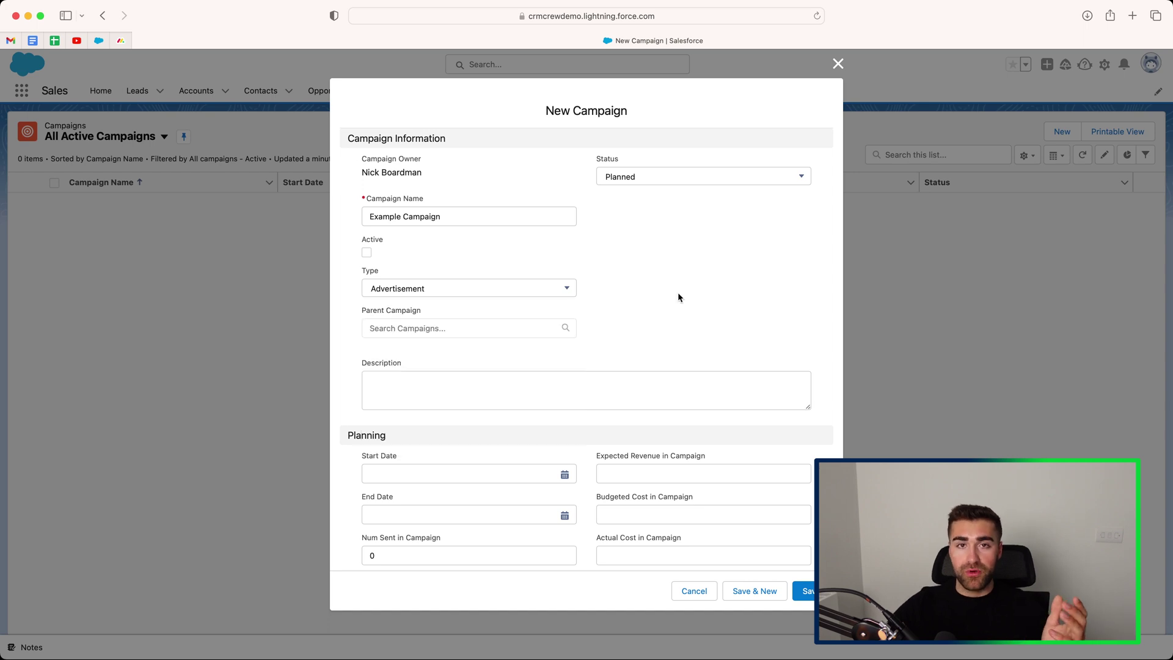
click(431, 298)
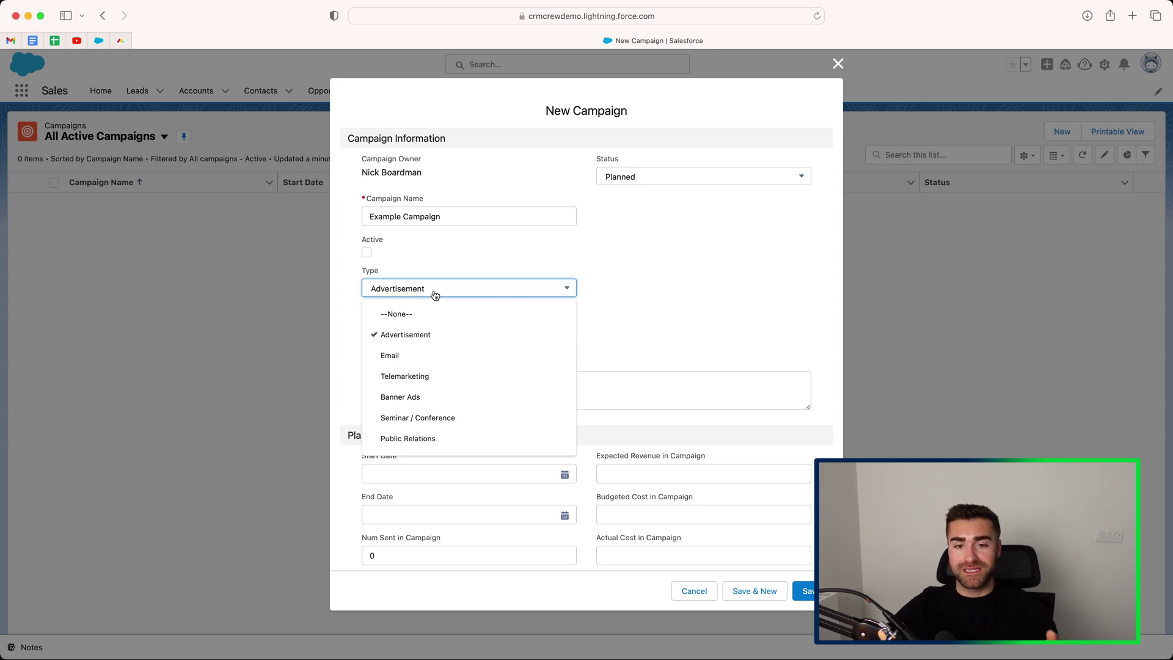
click(588, 242)
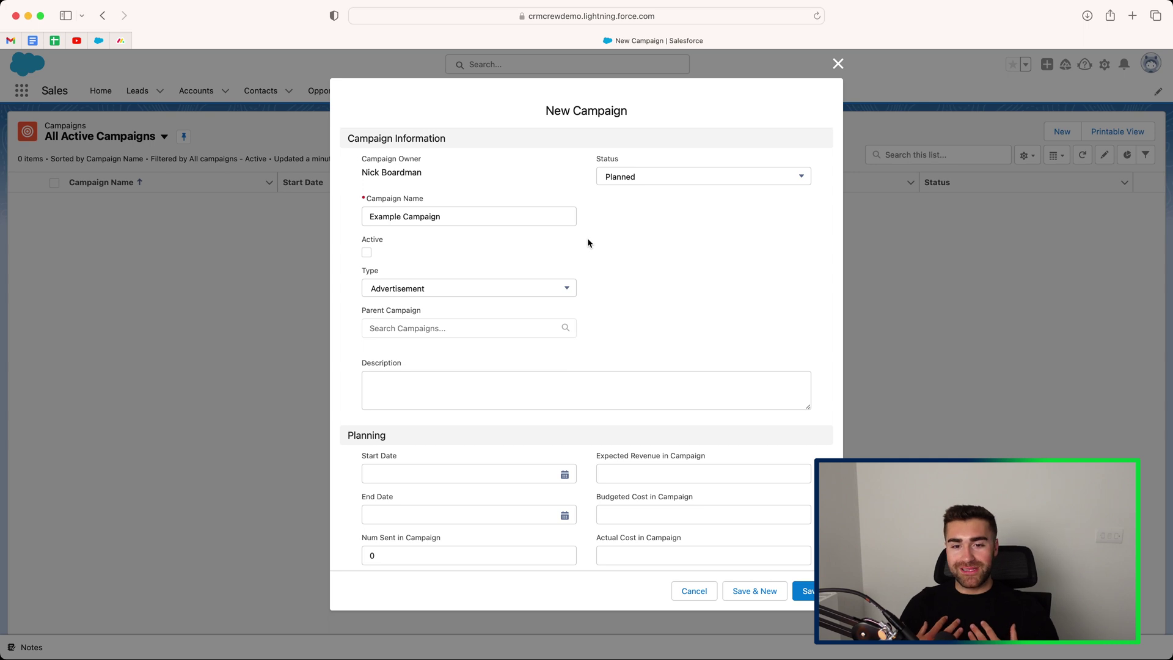
click(558, 293)
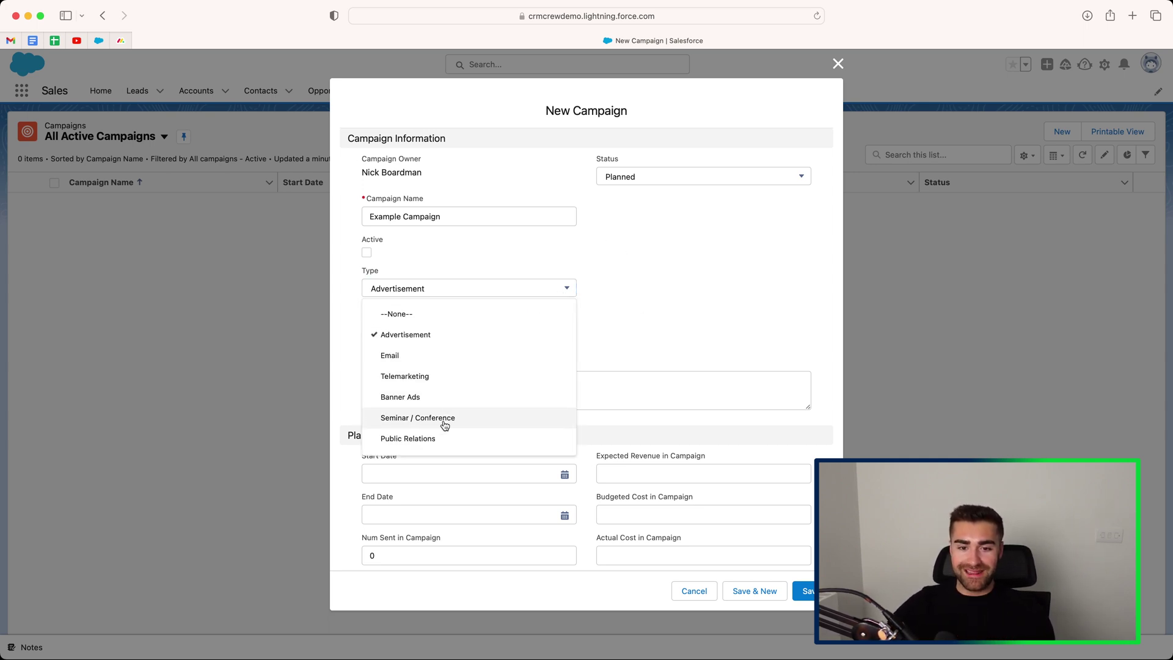
click(664, 332)
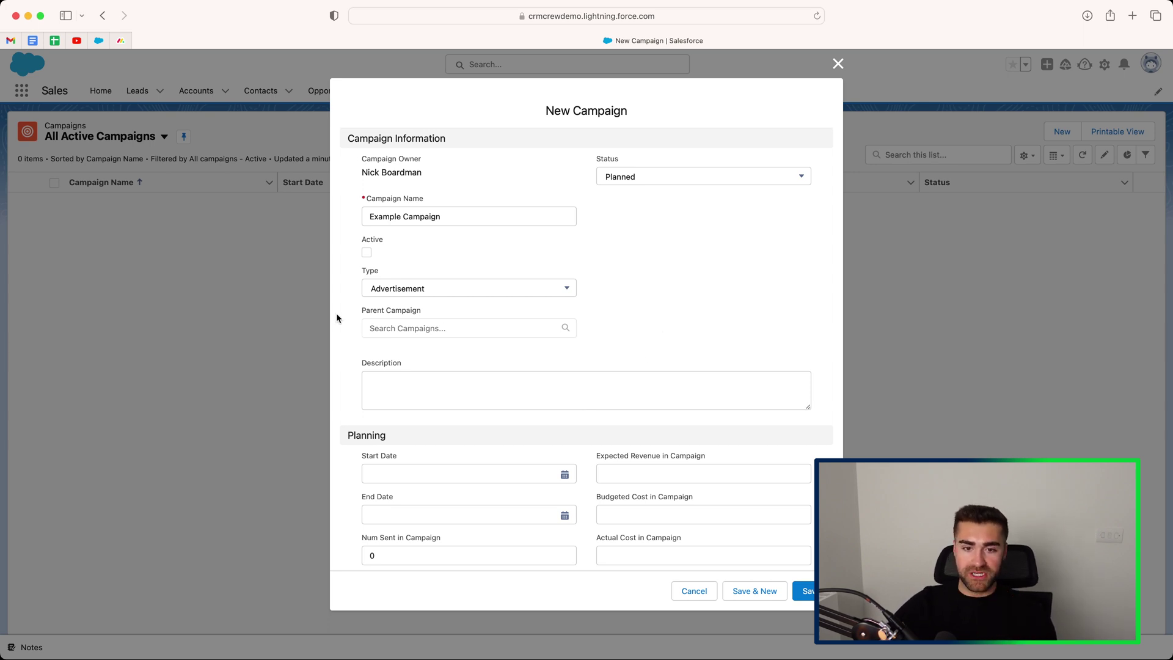
click(532, 327)
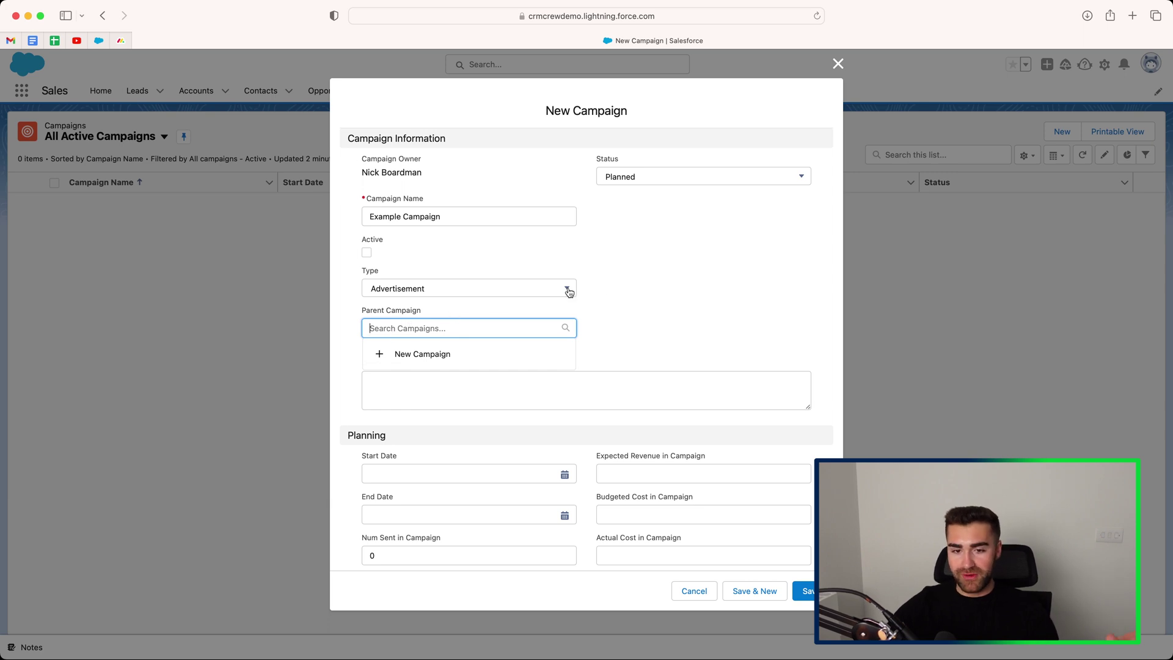
click(605, 286)
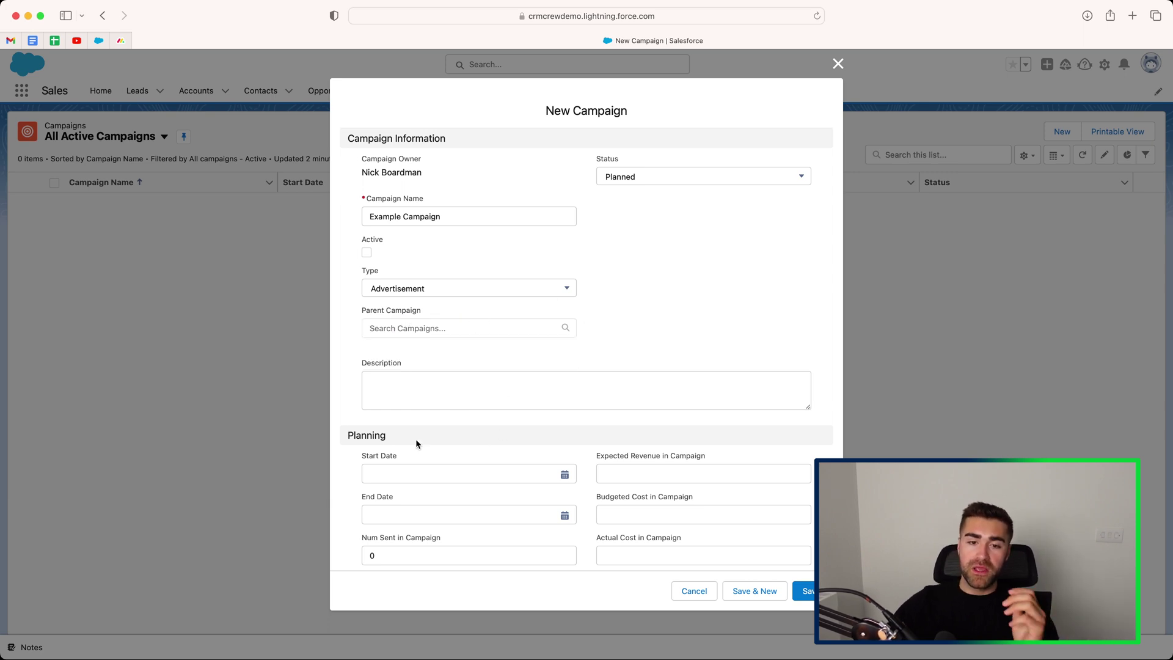
click(376, 376)
click(676, 254)
scroll(677, 254, down, 2)
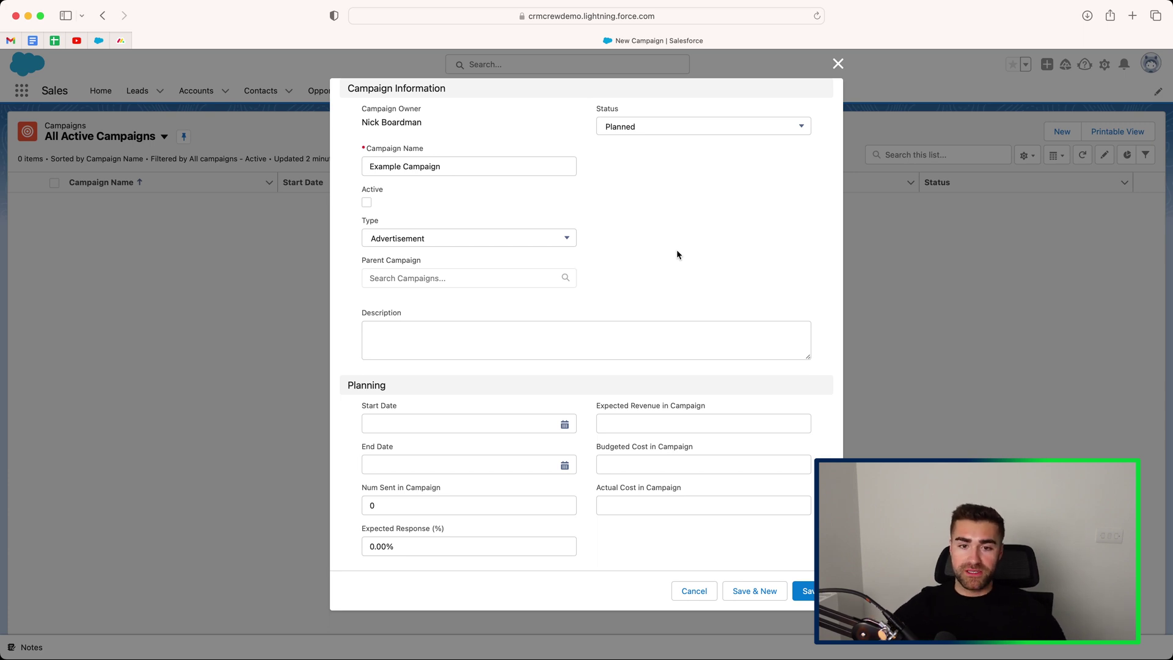
scroll(680, 282, down, 1)
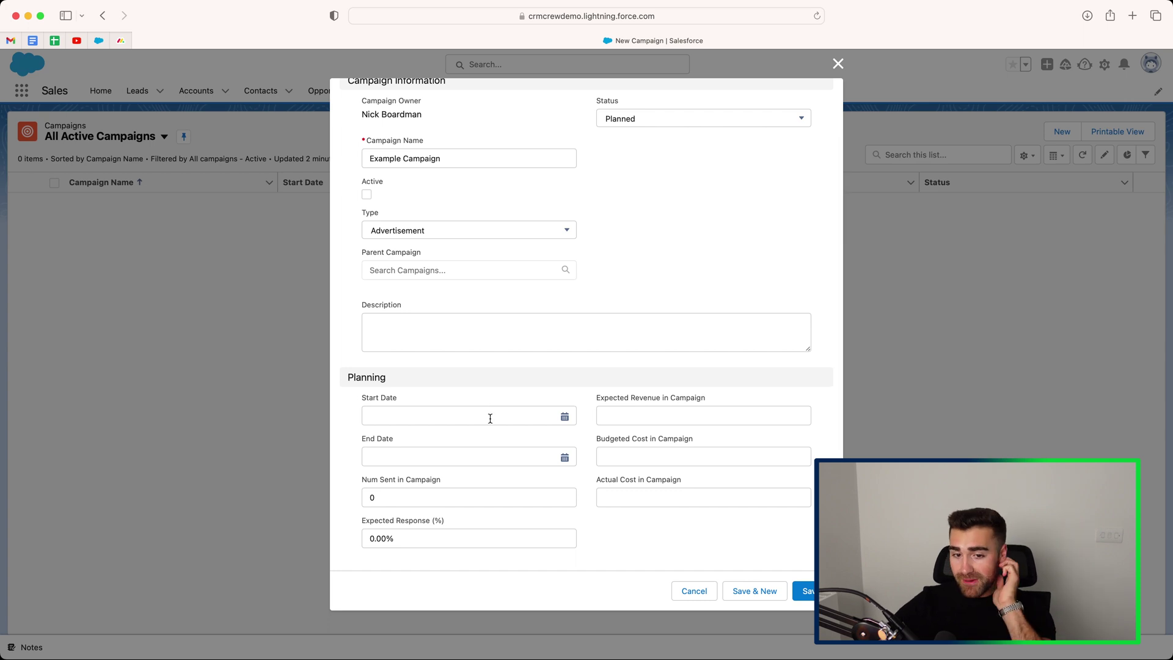
Set the campaign to run from 17/07/2023 to 31/07/2023
click(470, 416)
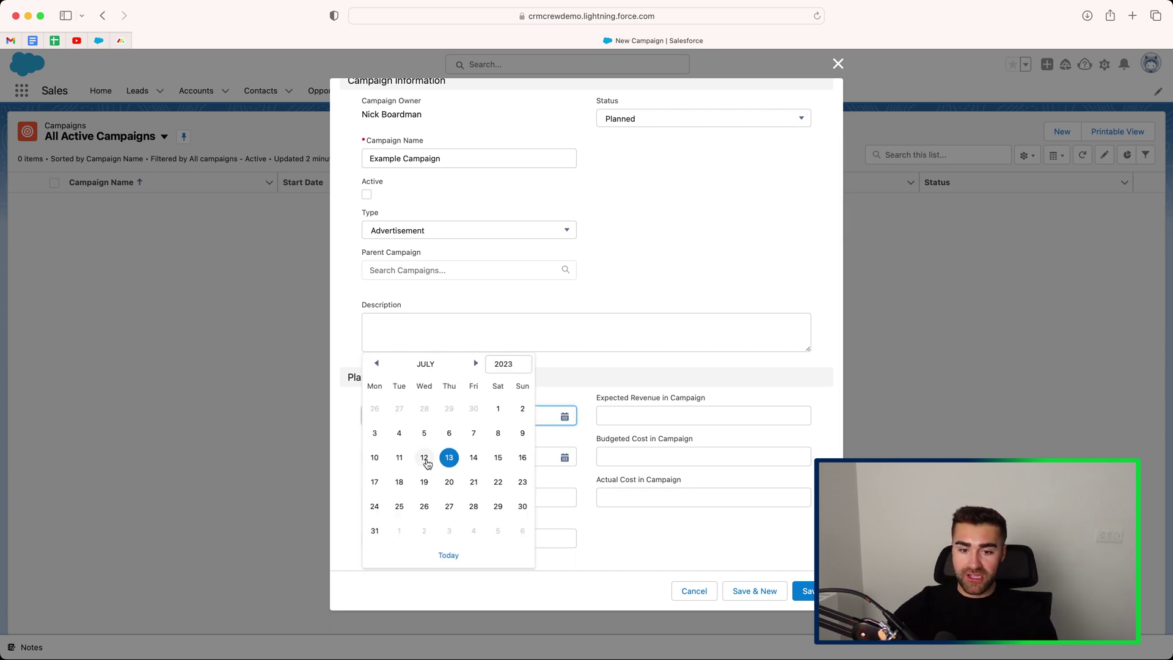
click(374, 482)
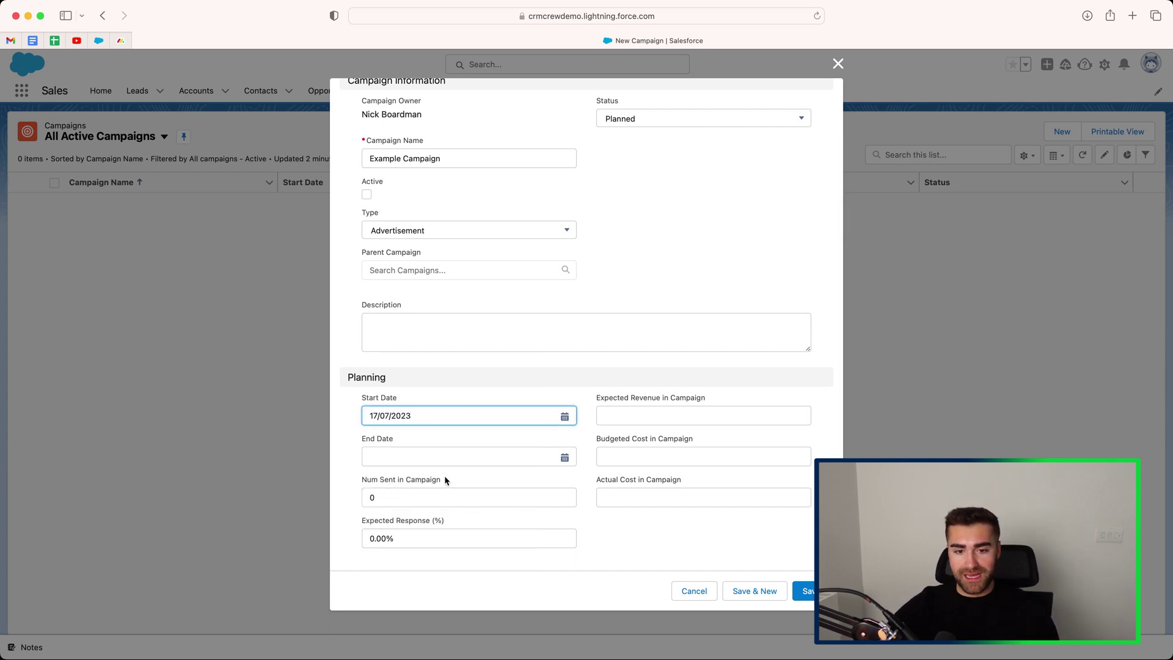
click(445, 460)
click(375, 532)
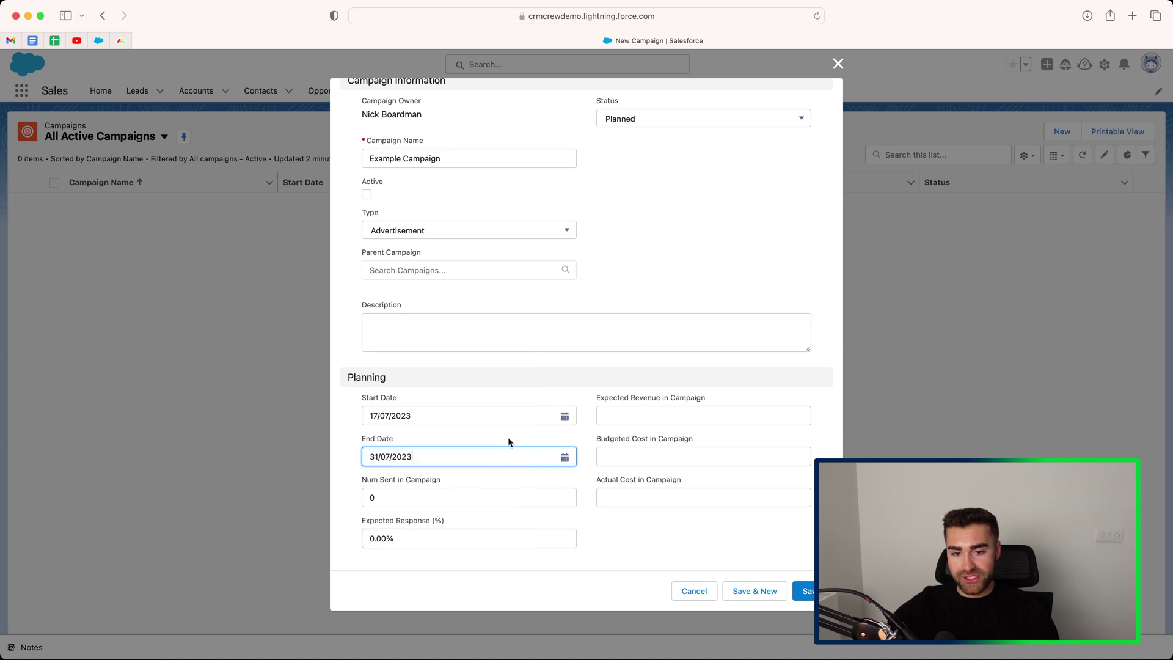
click(633, 418)
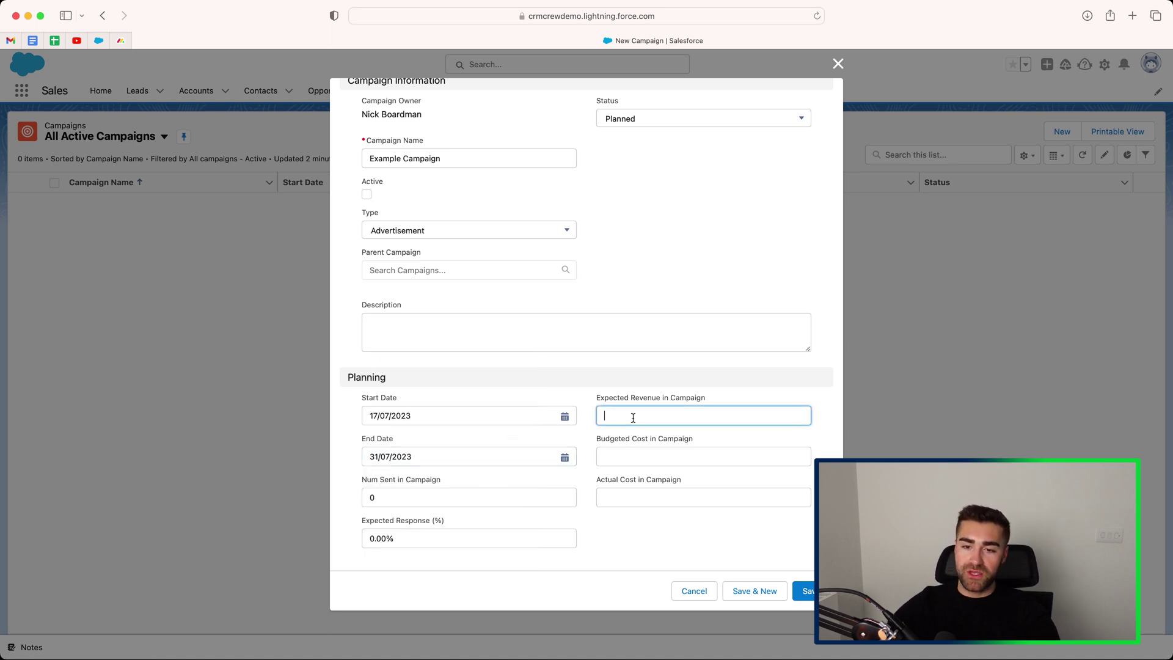
click(640, 459)
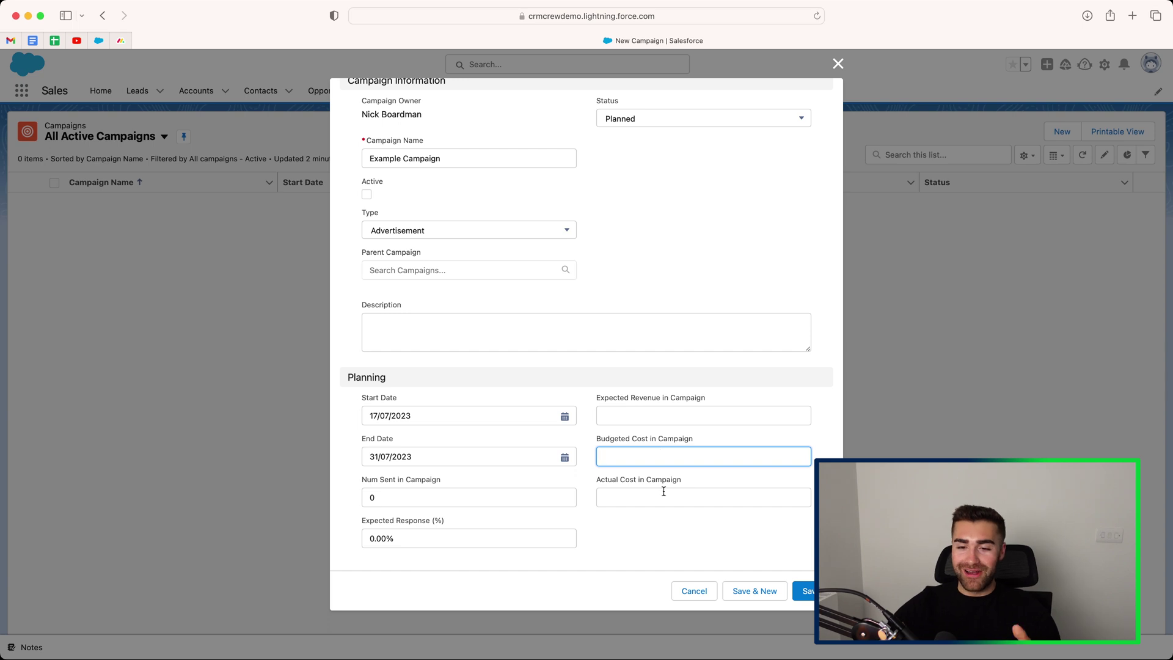
click(614, 511)
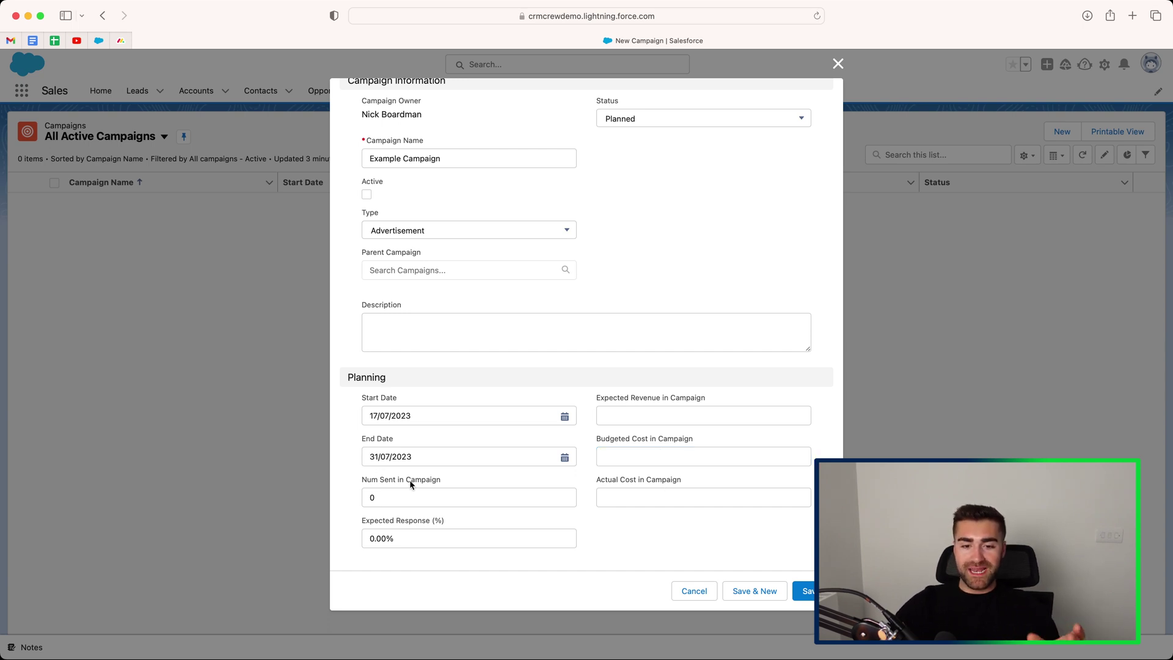
Enter 1000 for Num Sent in Campaign and 10 for Expected Response (%)
click(407, 497)
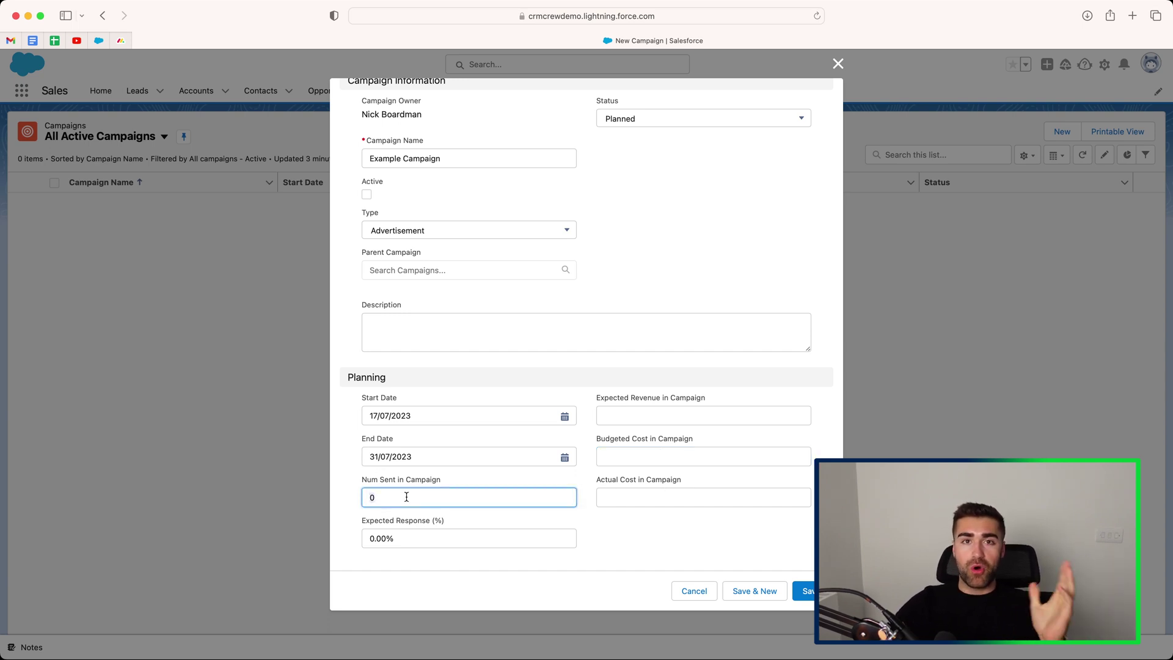
double_click(407, 496)
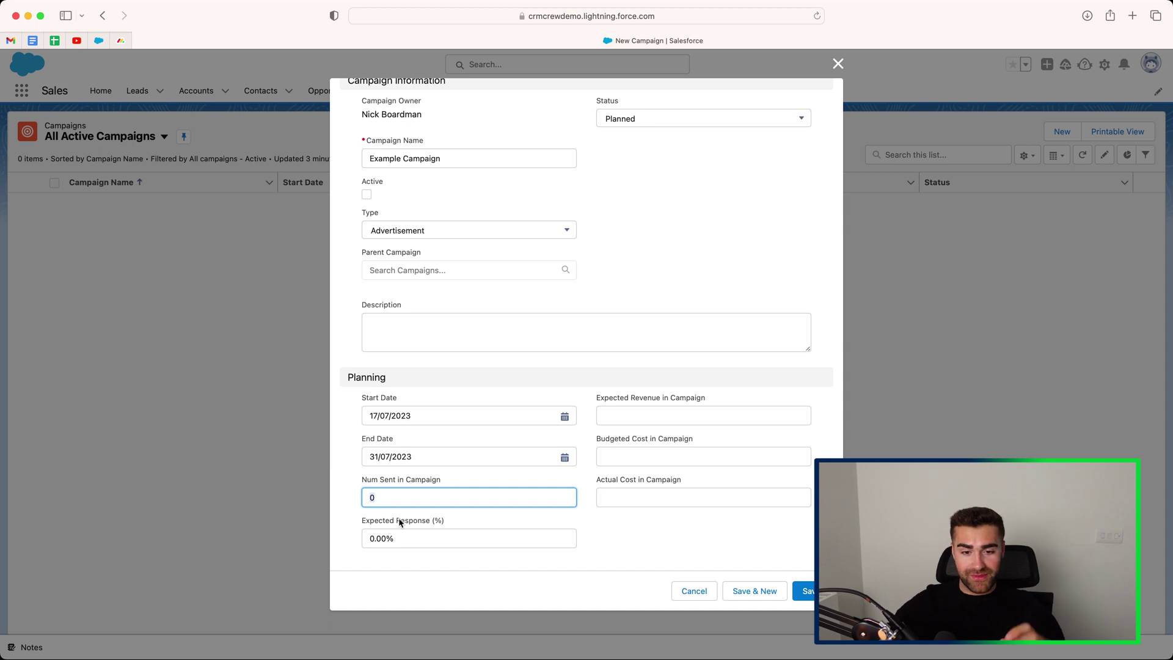
click(450, 538)
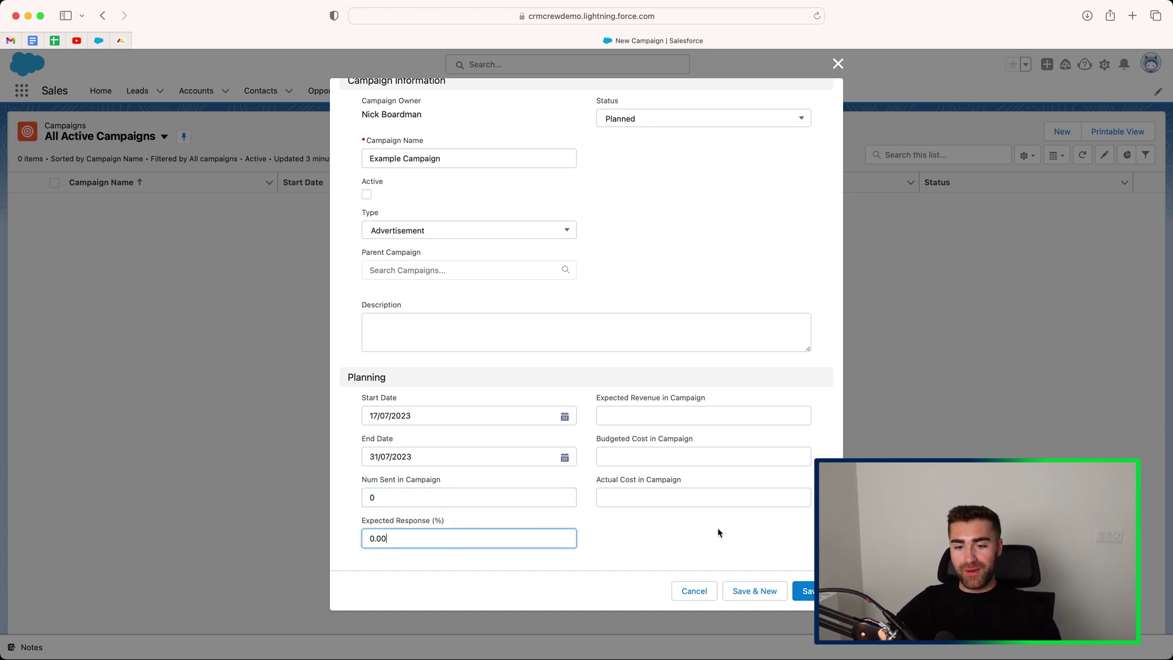
click(719, 532)
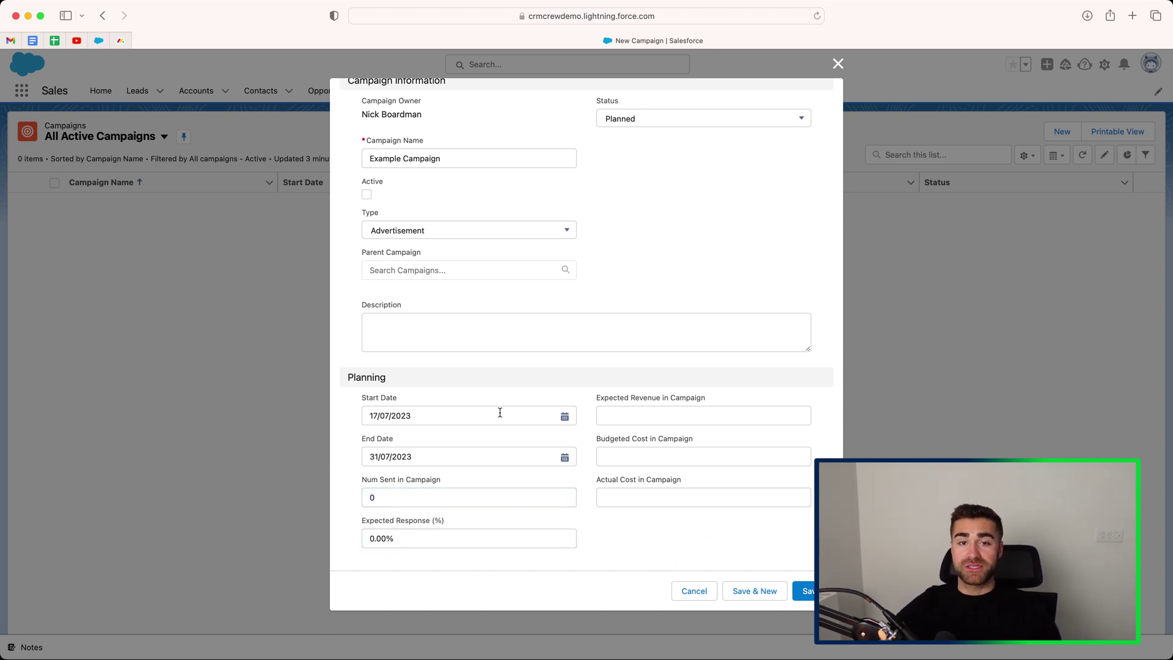
click(476, 542)
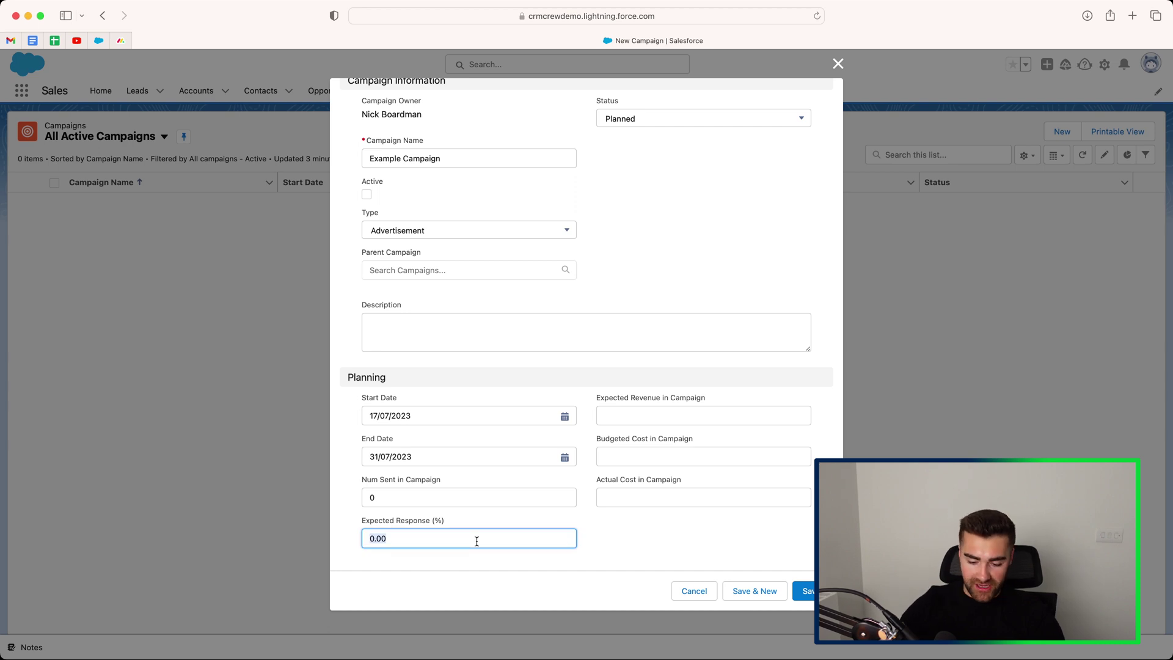
text(10)
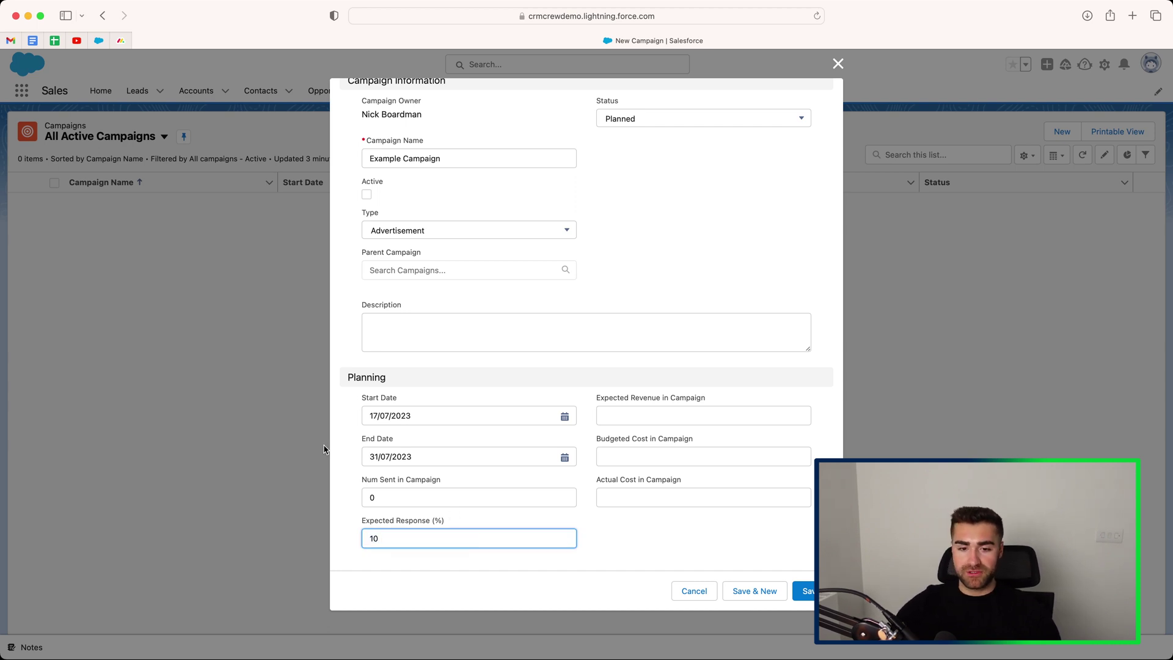
click(416, 500)
text(1000)
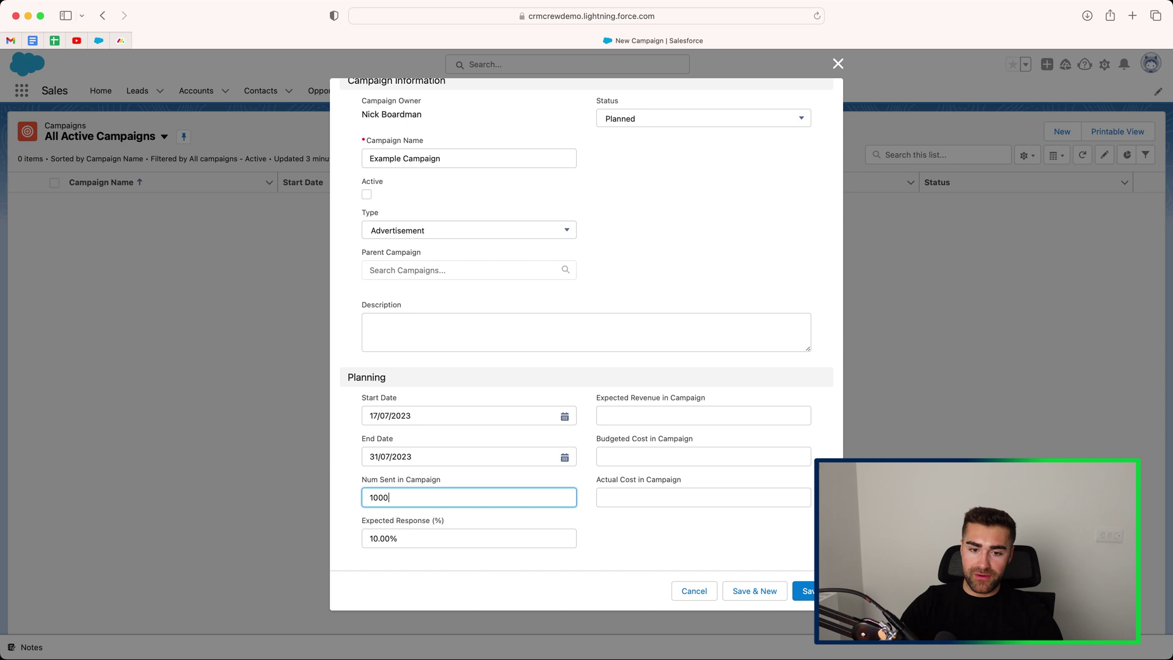
click(631, 534)
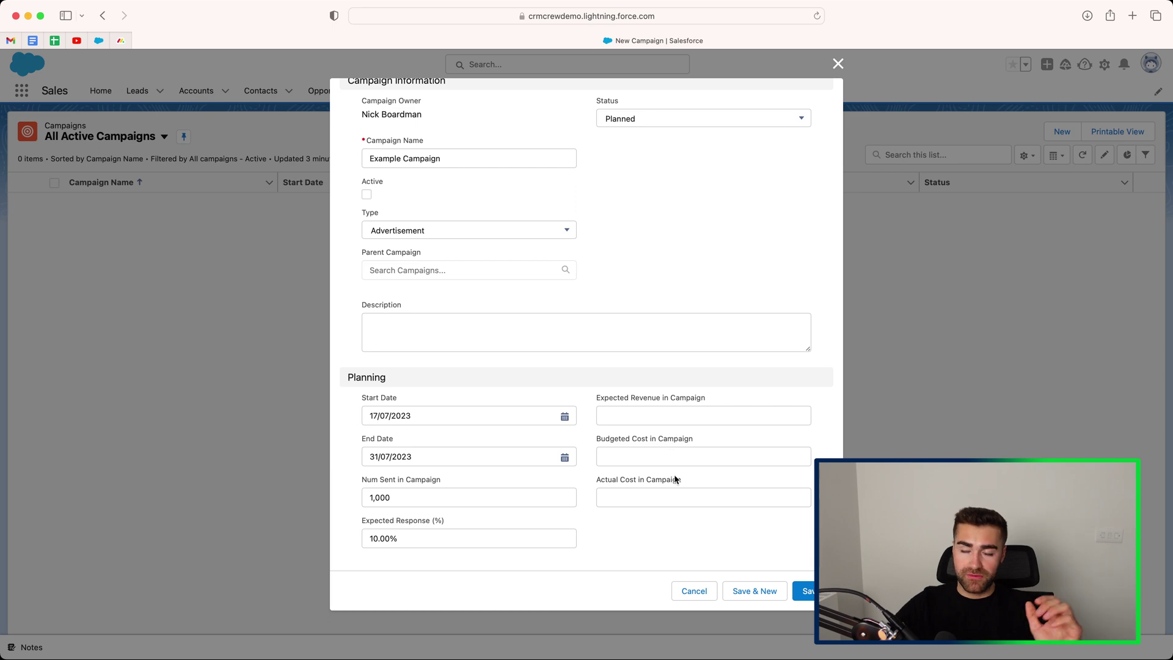
scroll(663, 555, up, 2)
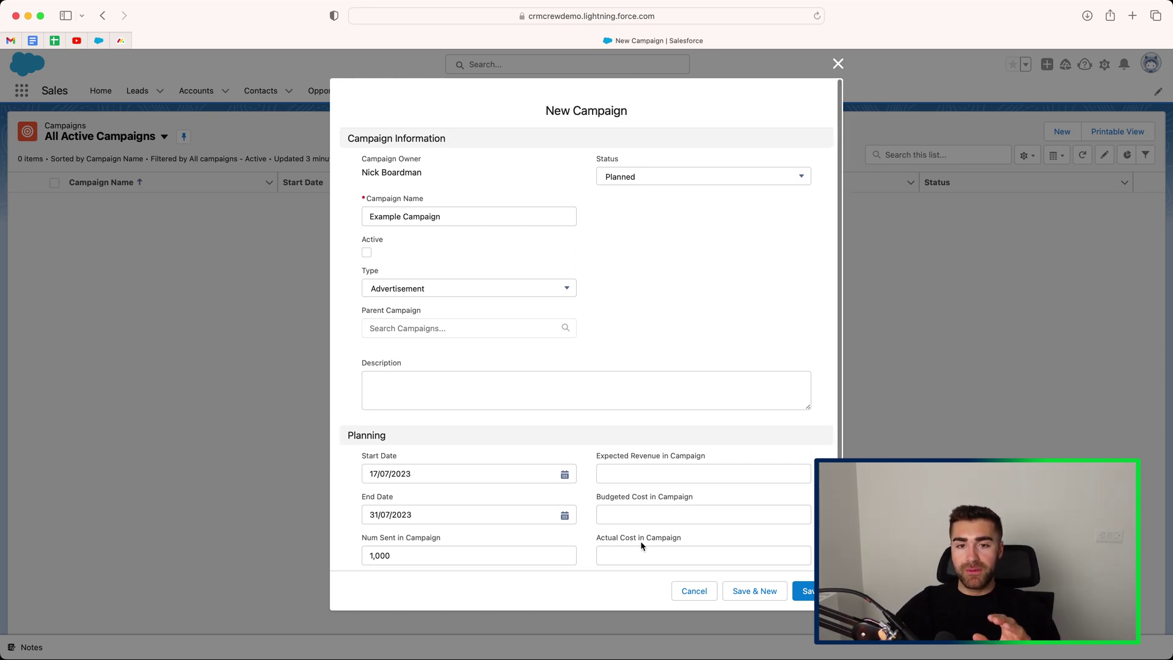
Save Example Campaign and review its Details: Planned, Advertisement, all Results at 0
click(803, 591)
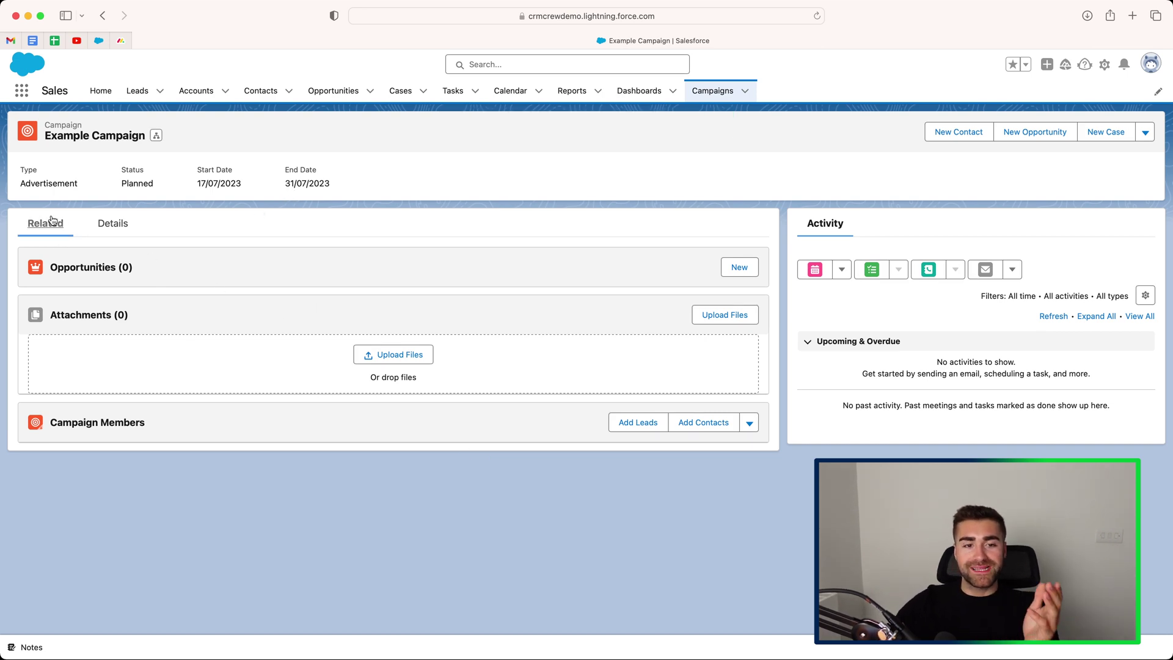
click(120, 225)
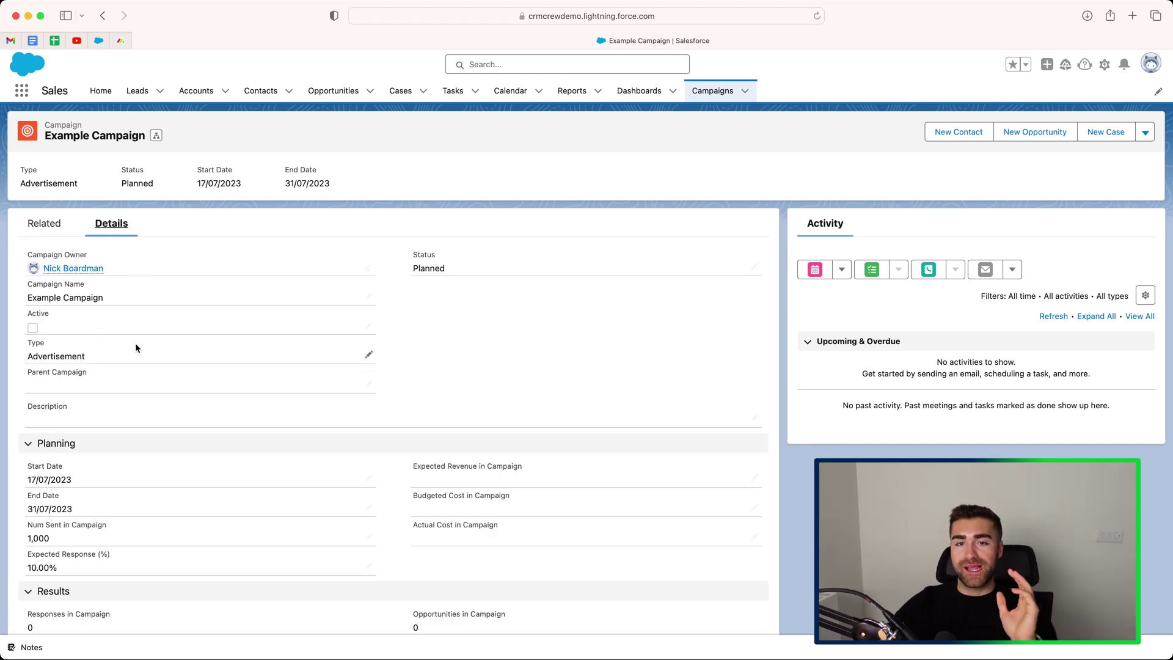
scroll(134, 343, down, 1)
scroll(239, 365, down, 5)
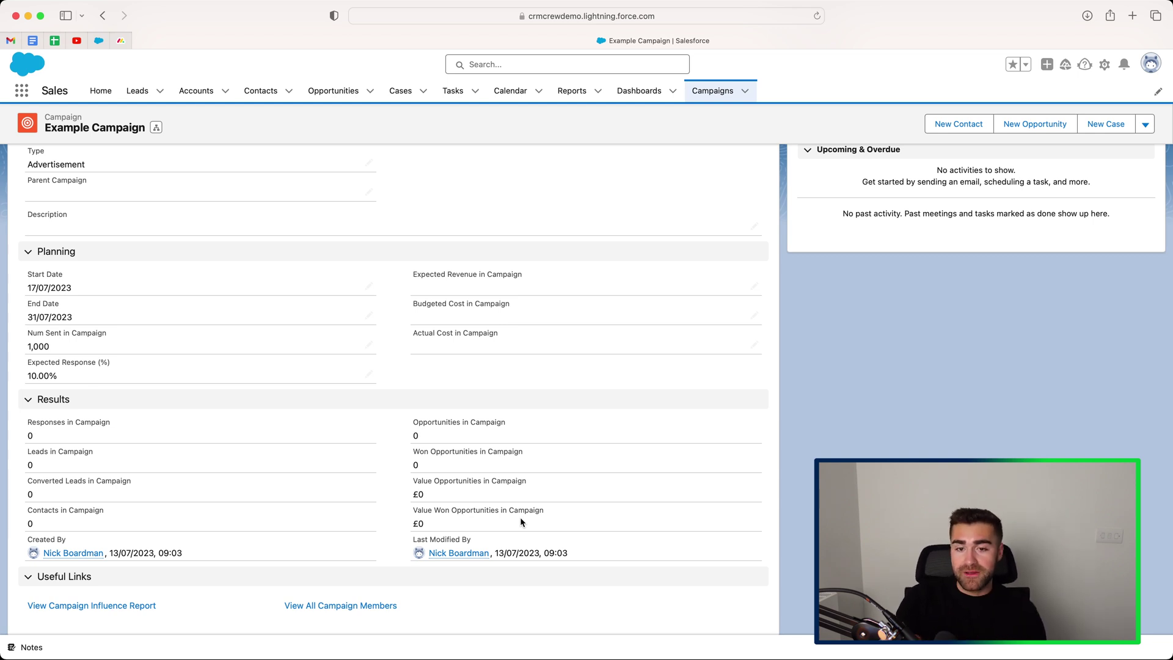
scroll(521, 521, down, 1)
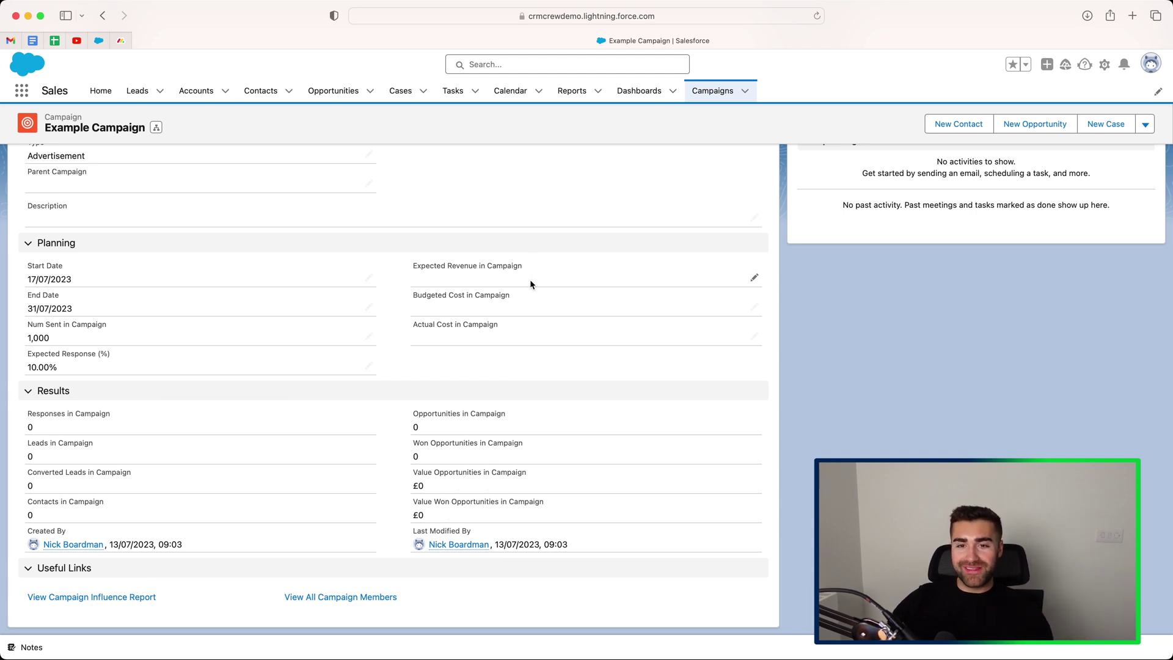
scroll(529, 291, up, 5)
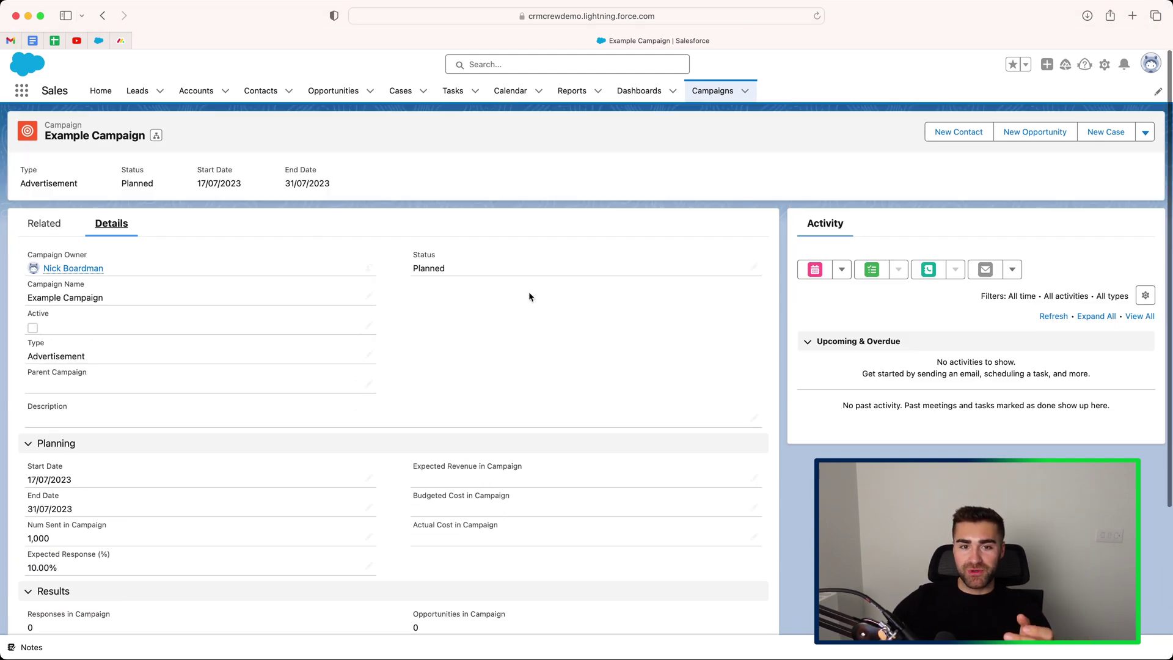
Open the CRMCrew opportunity from the Recently Viewed Opportunities list
click(321, 95)
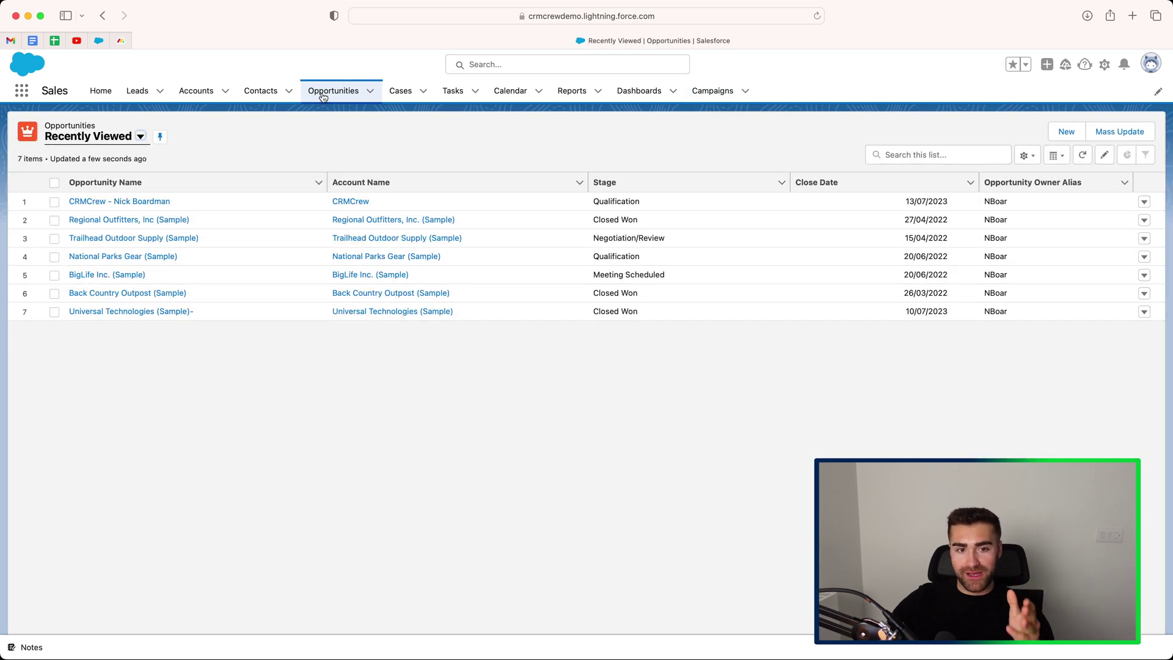
click(140, 203)
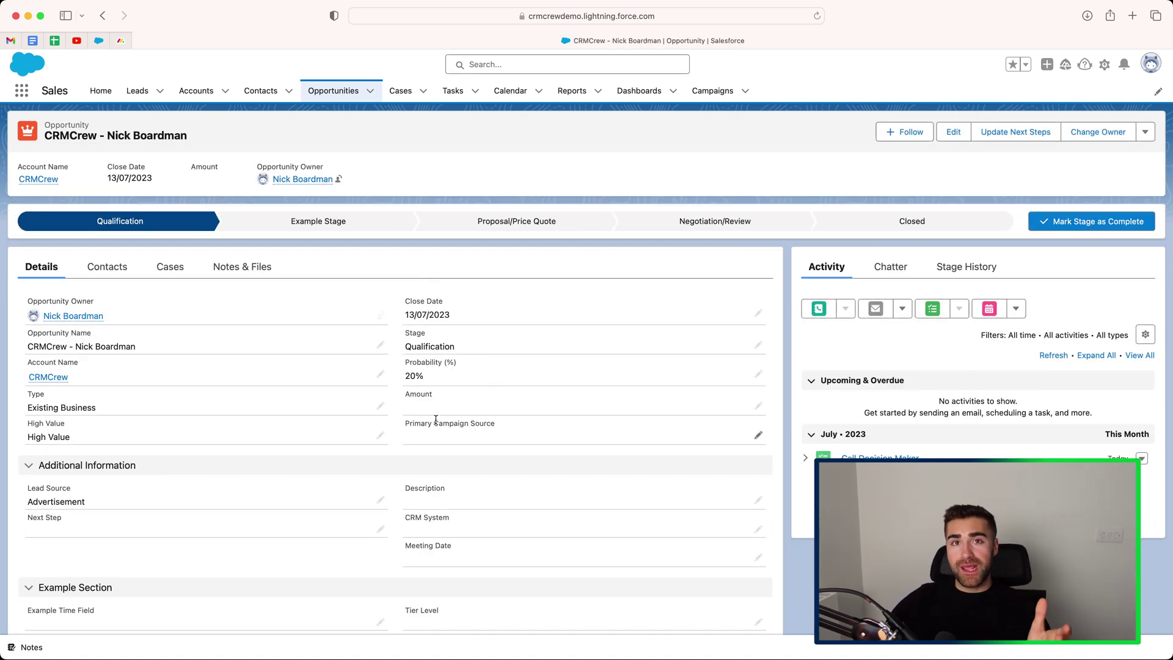
scroll(434, 416, down, 1)
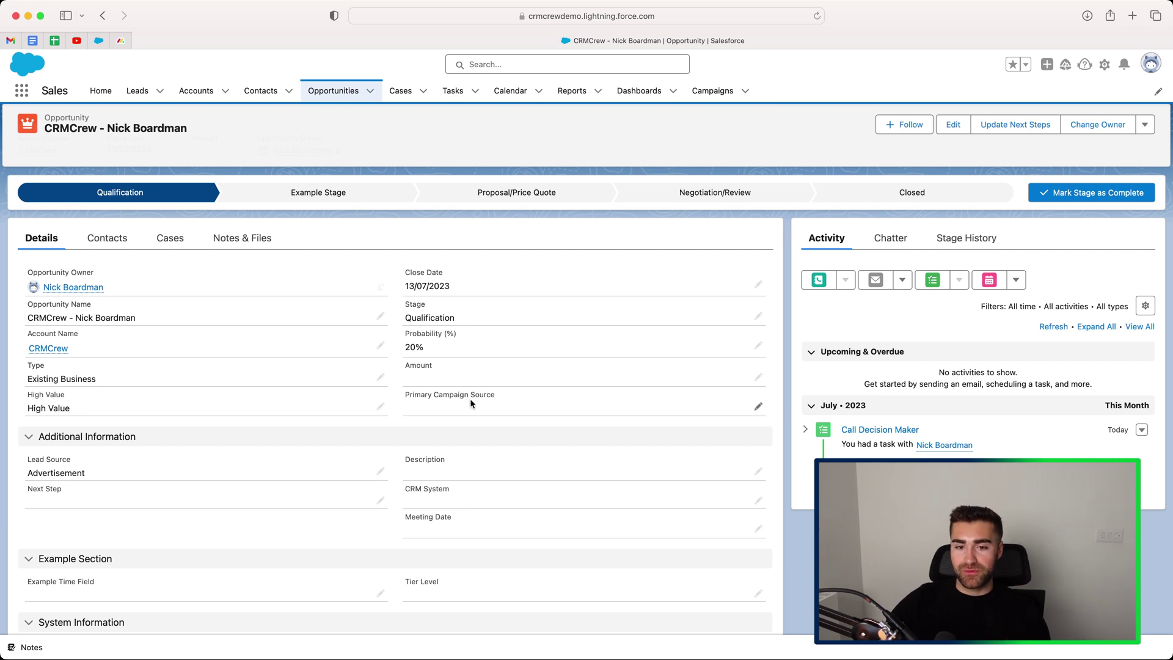
Set Primary Campaign Source to Example Campaign and Amount to 10000, then save
click(758, 406)
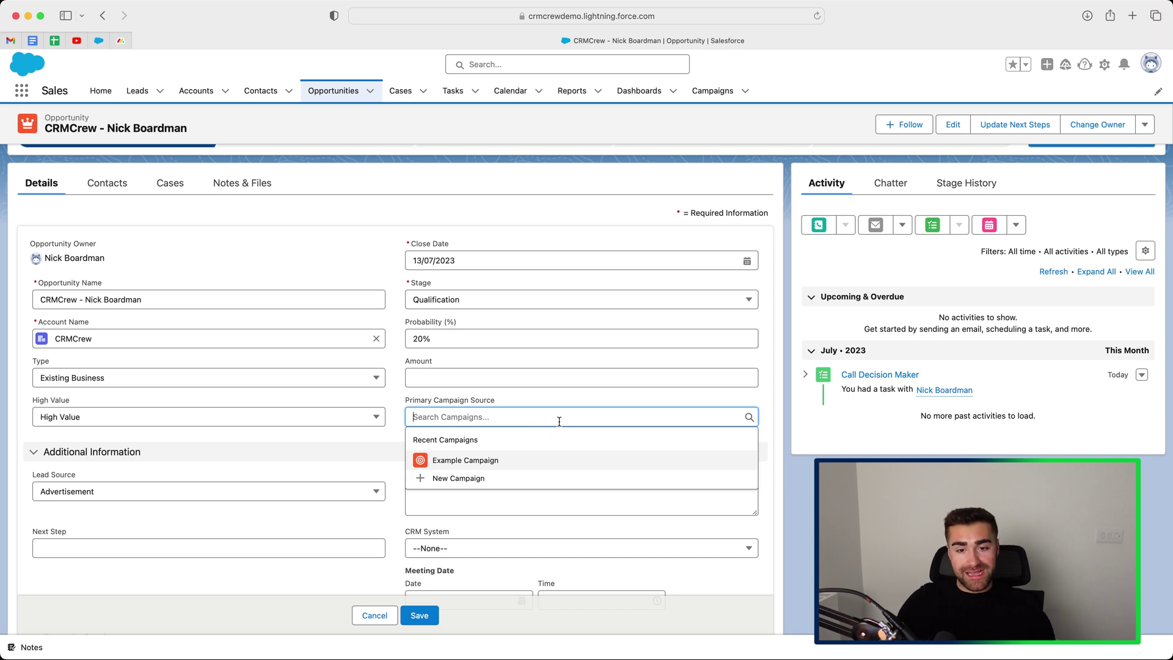
click(463, 464)
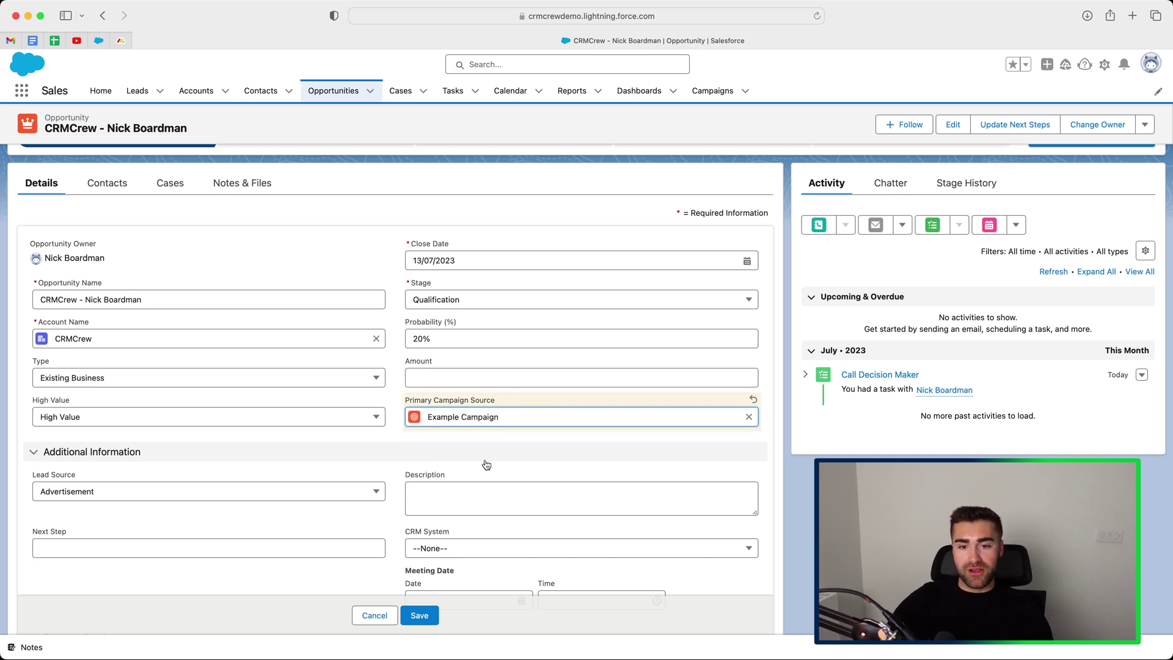
click(431, 371)
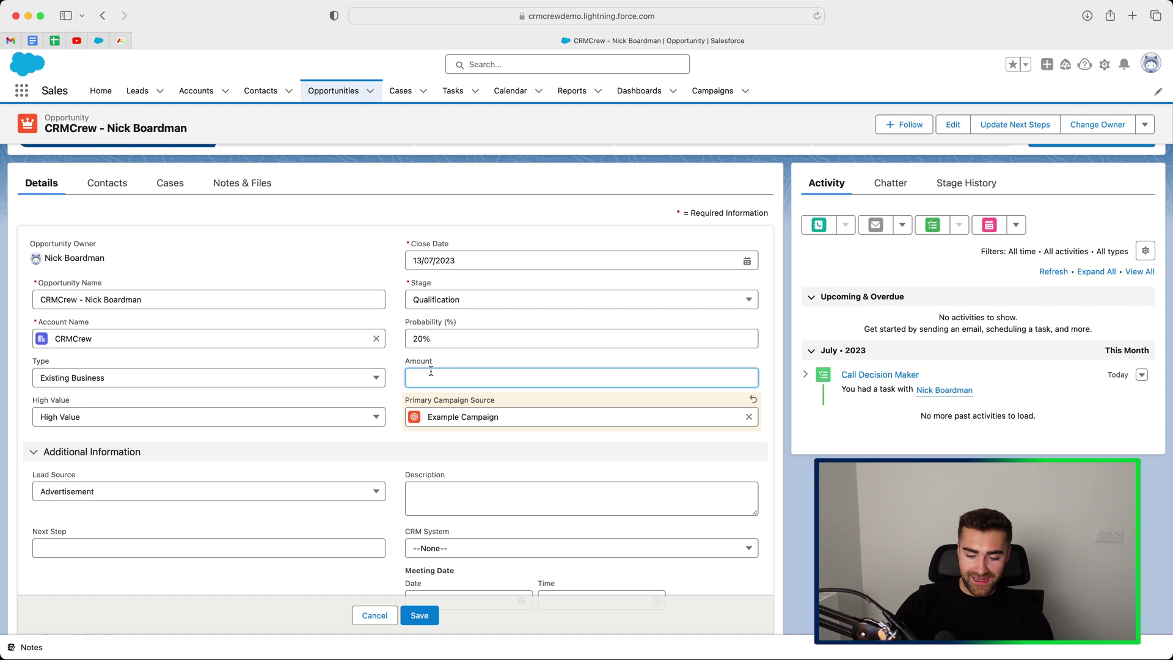
text(10000)
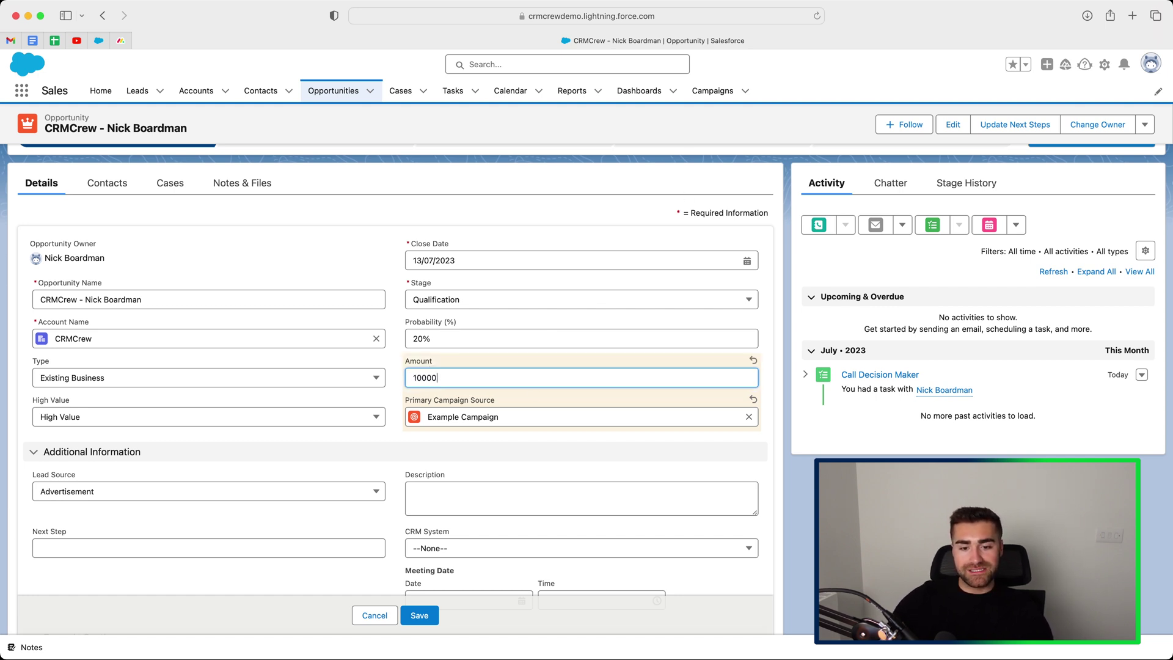
click(420, 615)
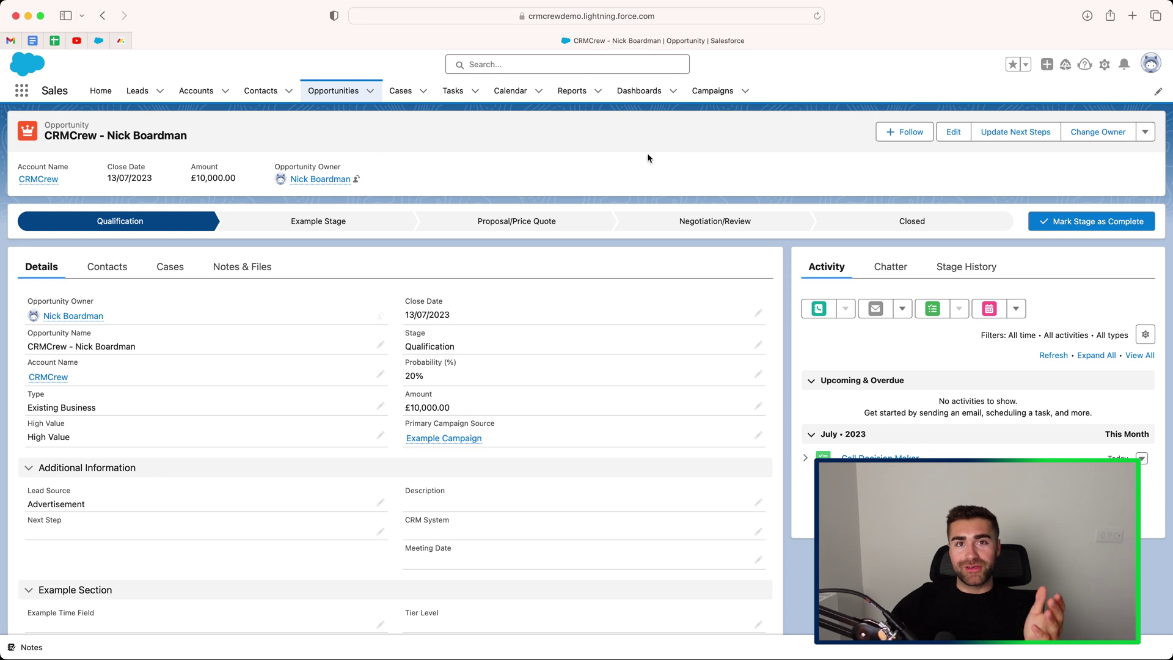
Open Example Campaign from the Recently Viewed campaigns list view
click(710, 90)
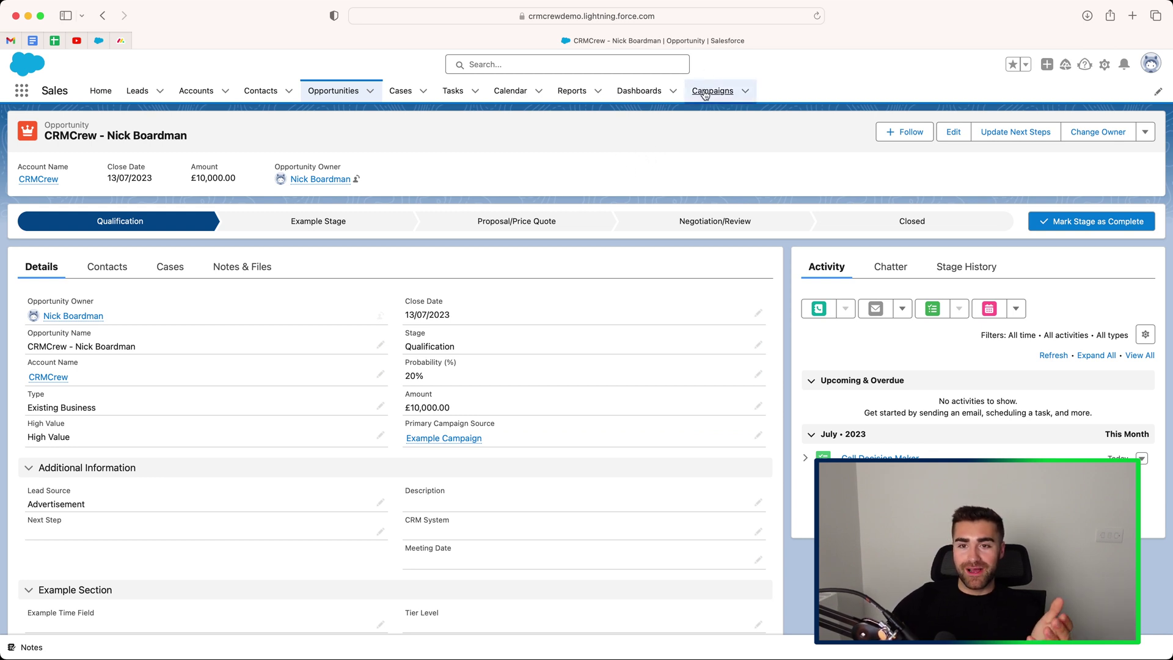
click(157, 140)
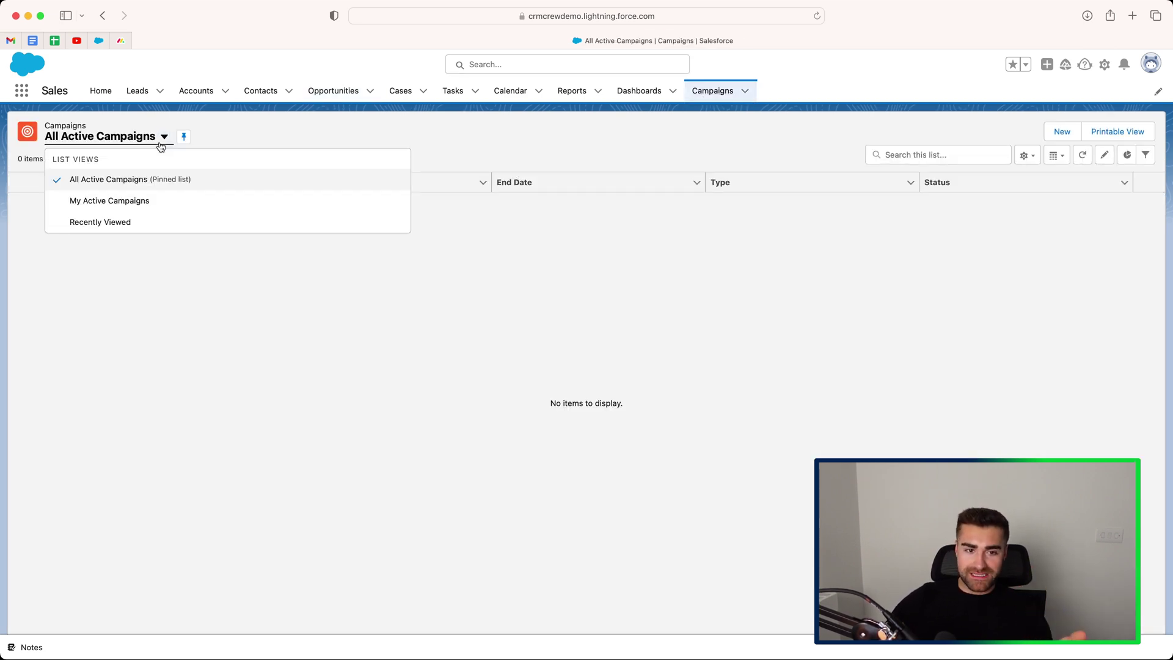
click(126, 223)
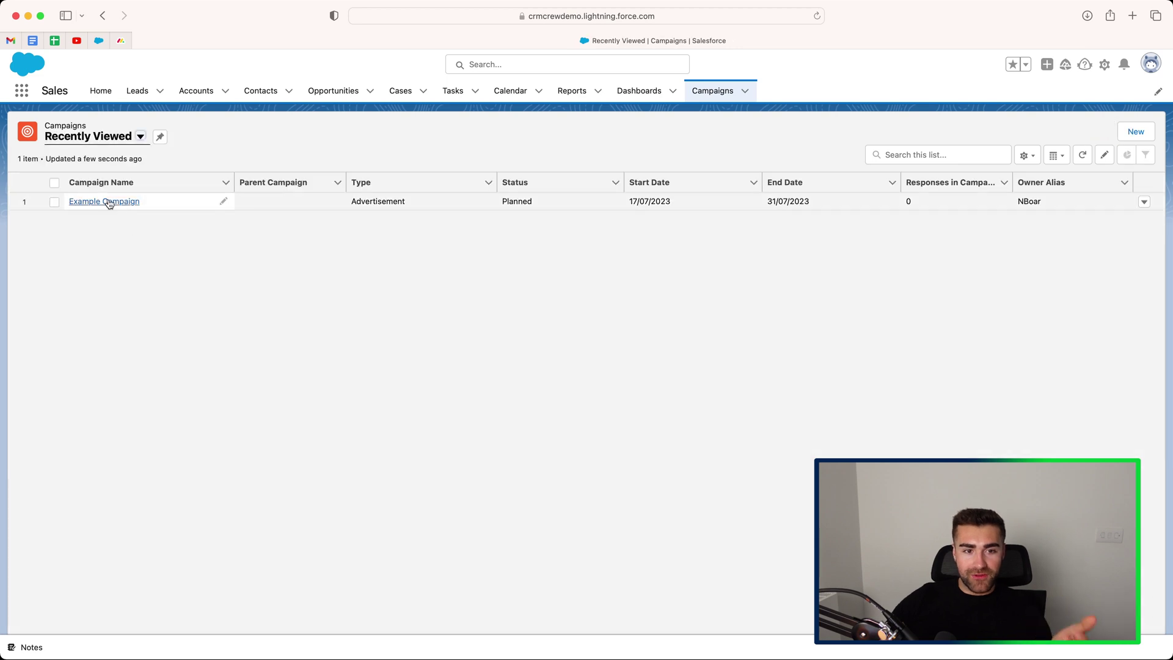
click(109, 203)
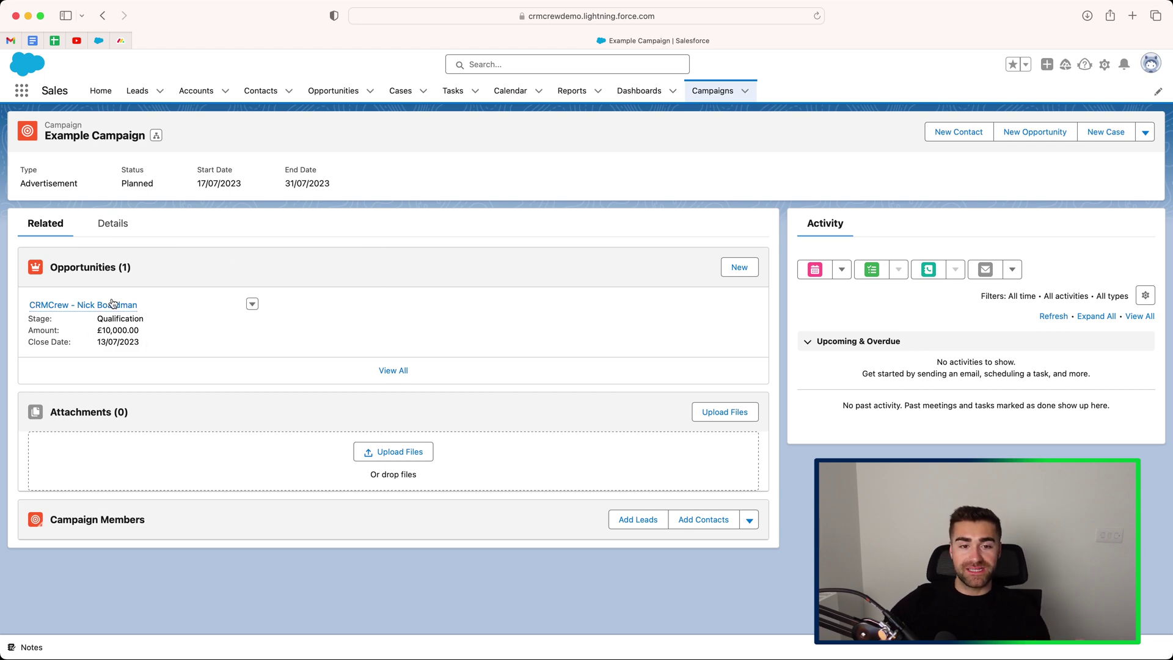
Check Example Campaign's Details Results showing 1 opportunity worth £10,000
click(124, 230)
scroll(513, 303, down, 5)
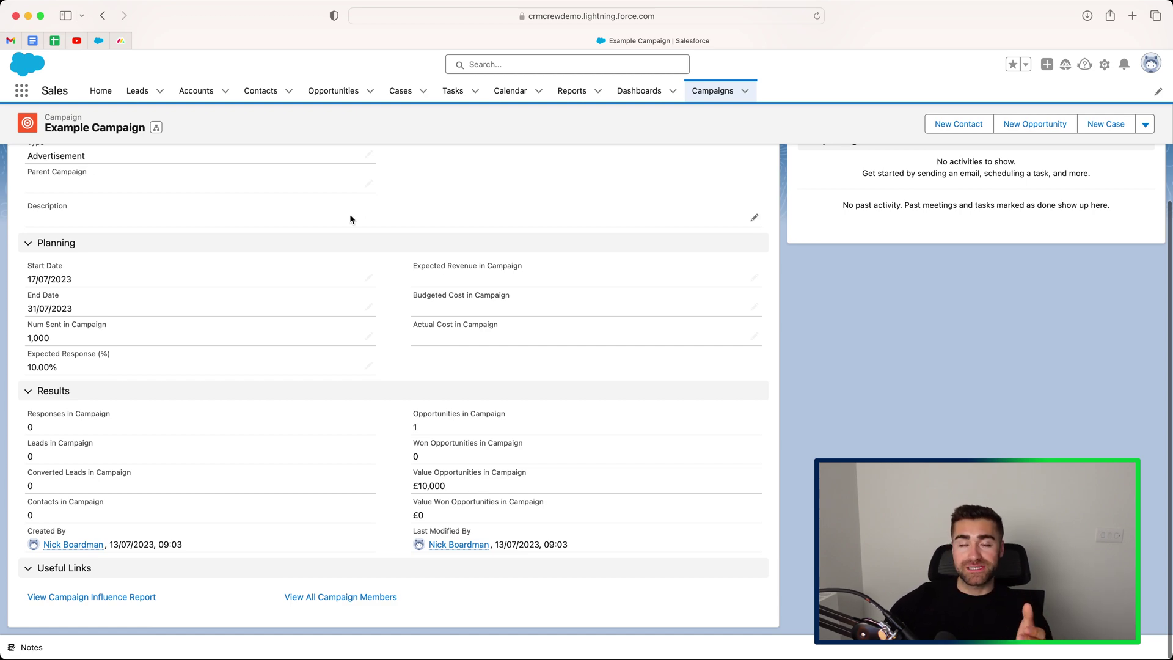
scroll(505, 317, up, 5)
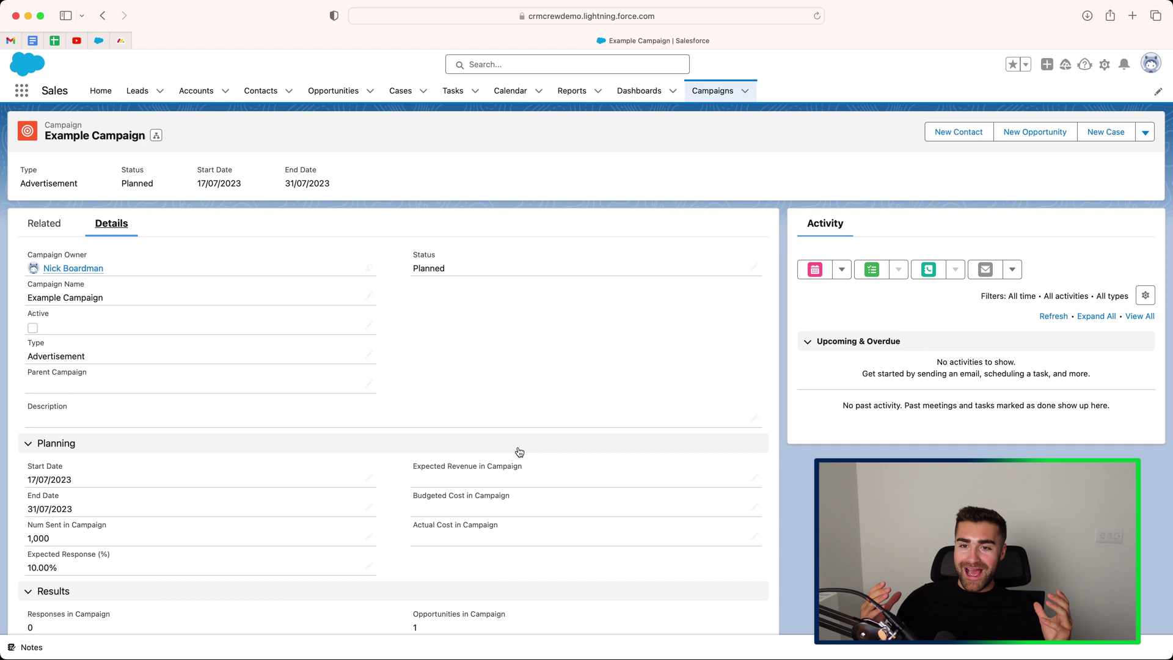
scroll(520, 453, down, 5)
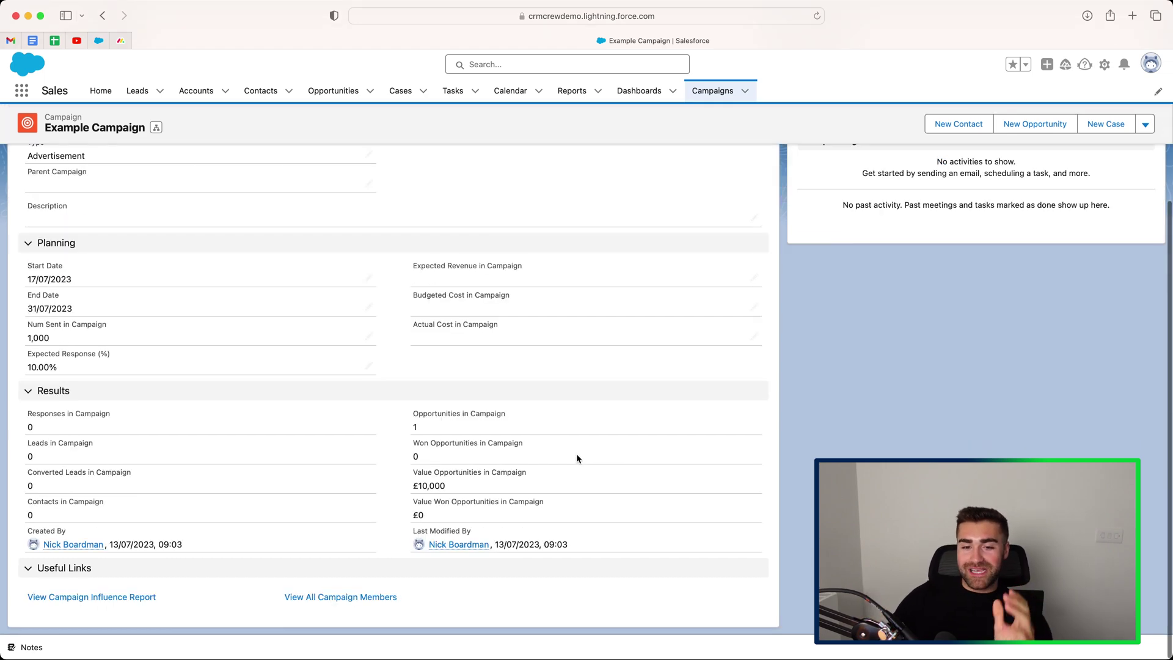
scroll(530, 363, up, 5)
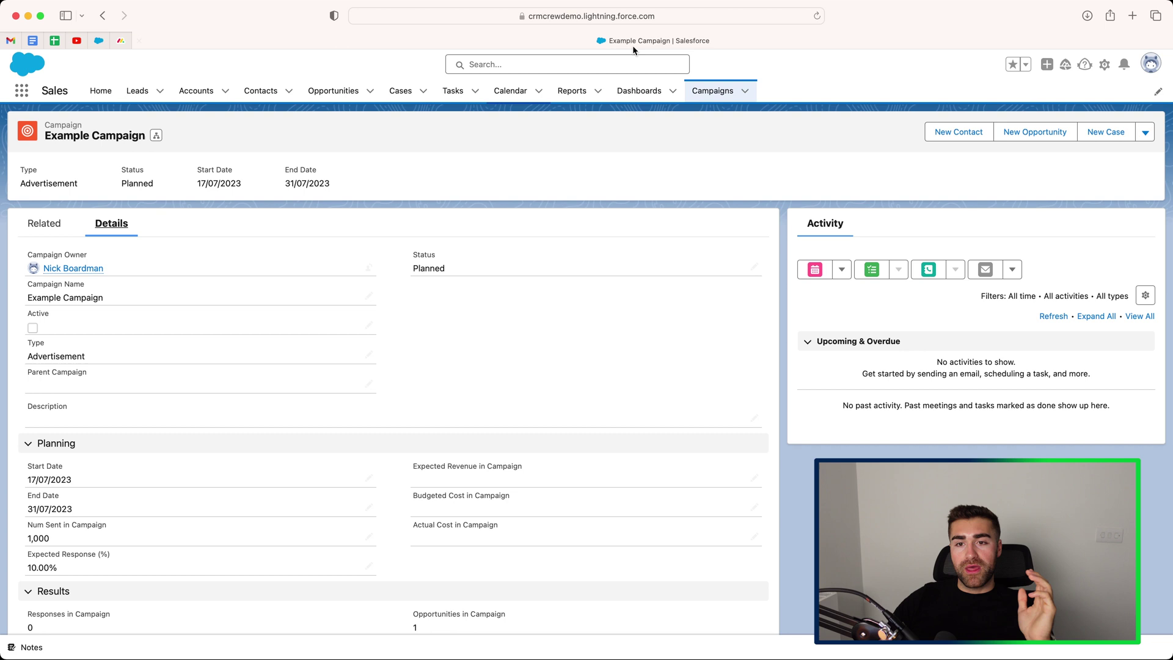
Go back to the Campaigns list, where the All Active Campaigns view shows 0 items
click(714, 91)
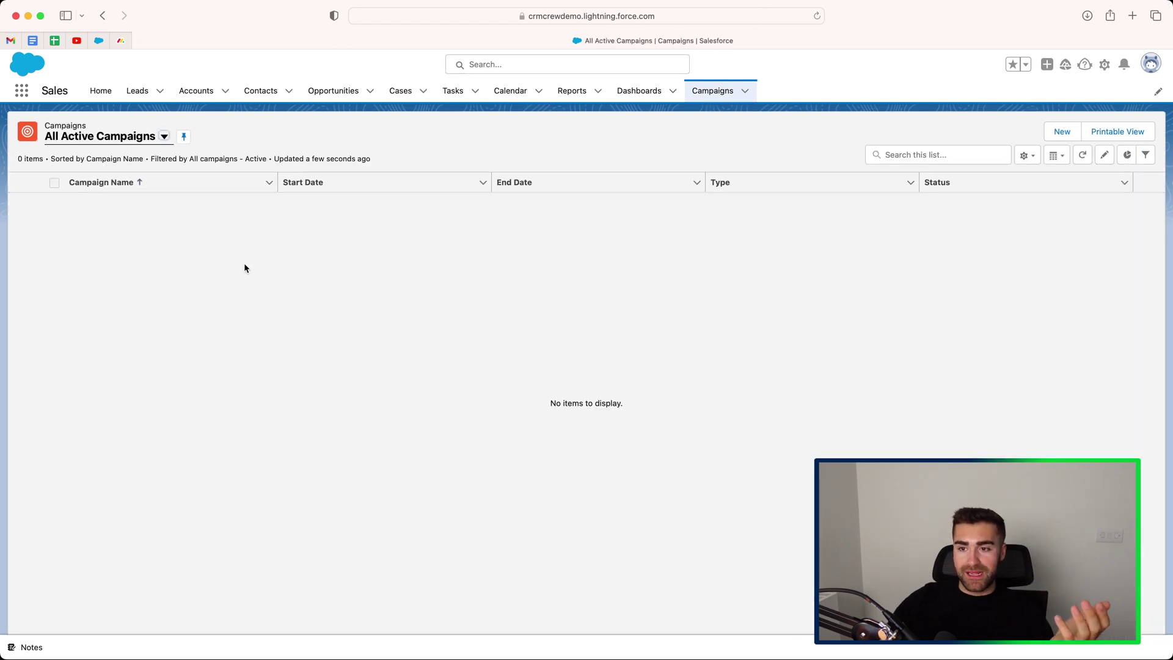